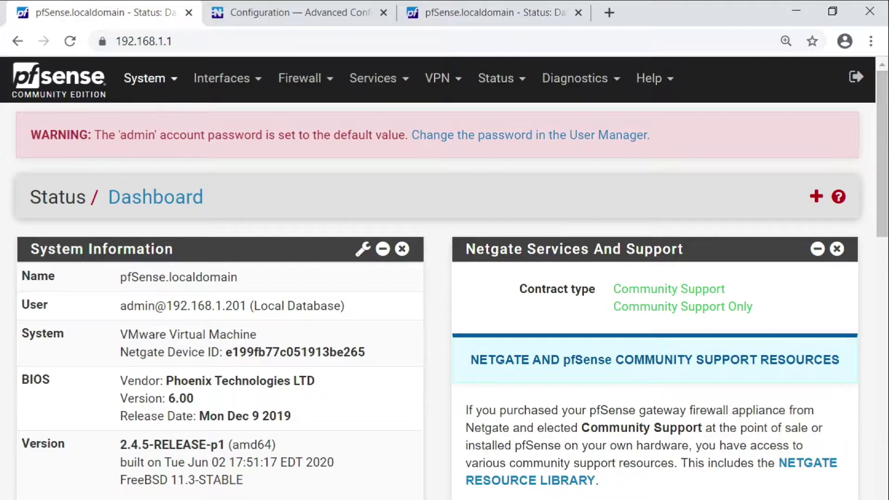
# - Open the advanced Admin Access settings and review the webConfigurator protocol, certificate, TCP port, redirect and HSTS options
pyautogui.click(149, 77)
pyautogui.click(160, 119)
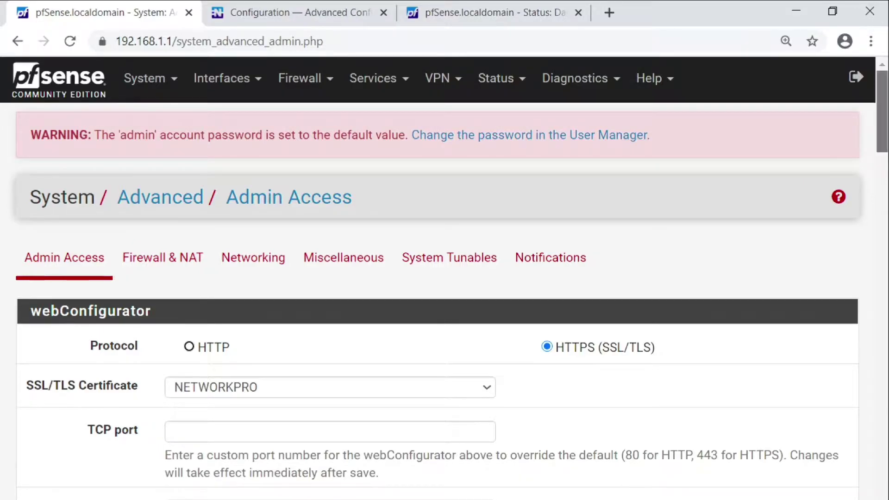
pyautogui.scroll(-2, 444, 278)
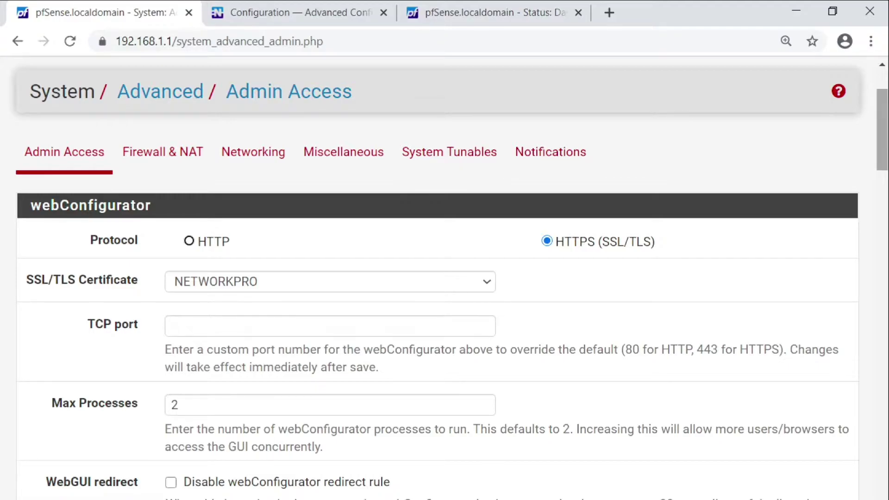
pyautogui.scroll(-2, 445, 278)
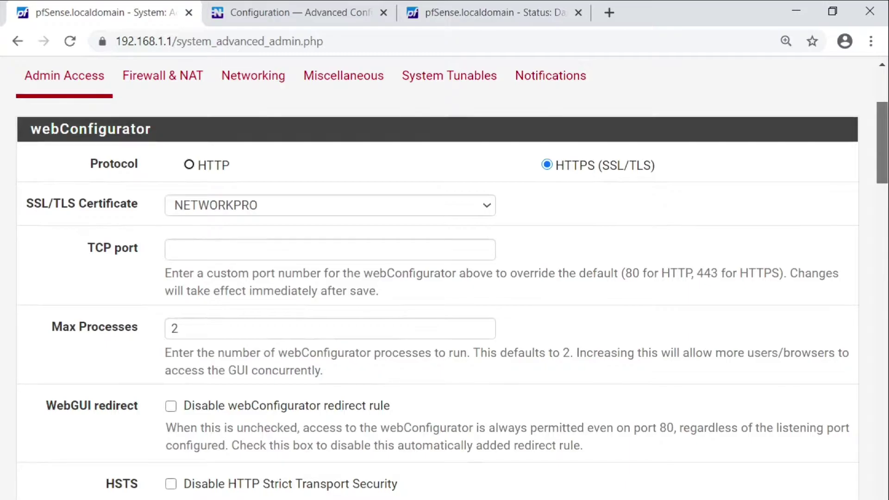
pyautogui.scroll(-2, 444, 277)
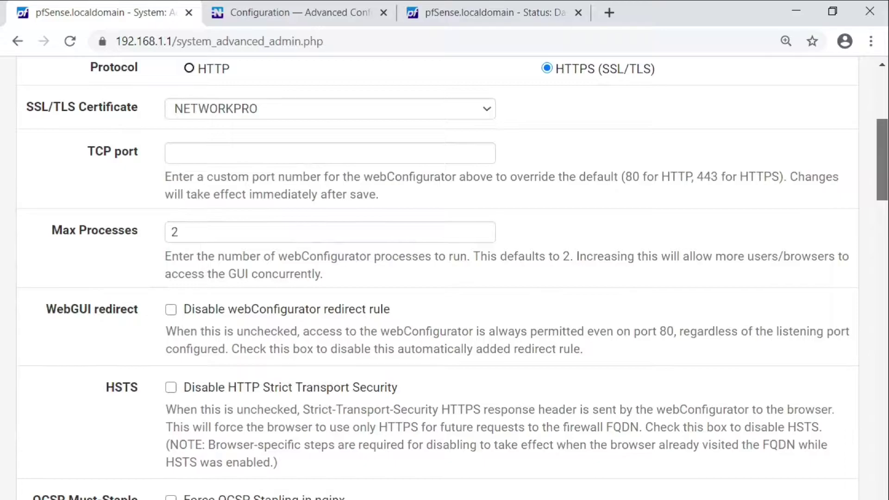
pyautogui.scroll(-1, 445, 278)
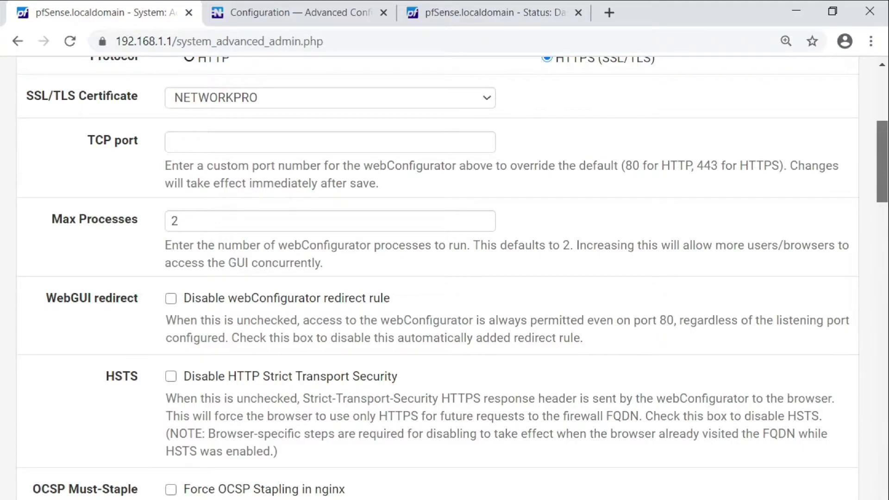
pyautogui.scroll(-1, 444, 278)
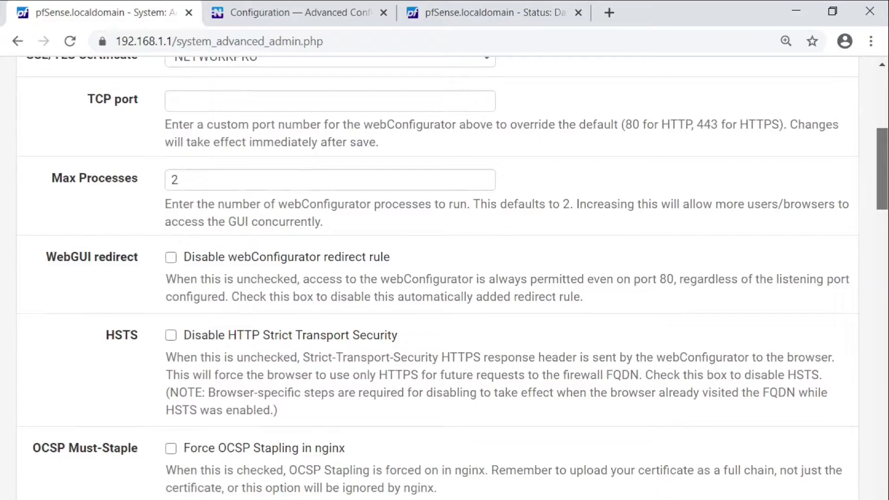
pyautogui.doubleClick(139, 41)
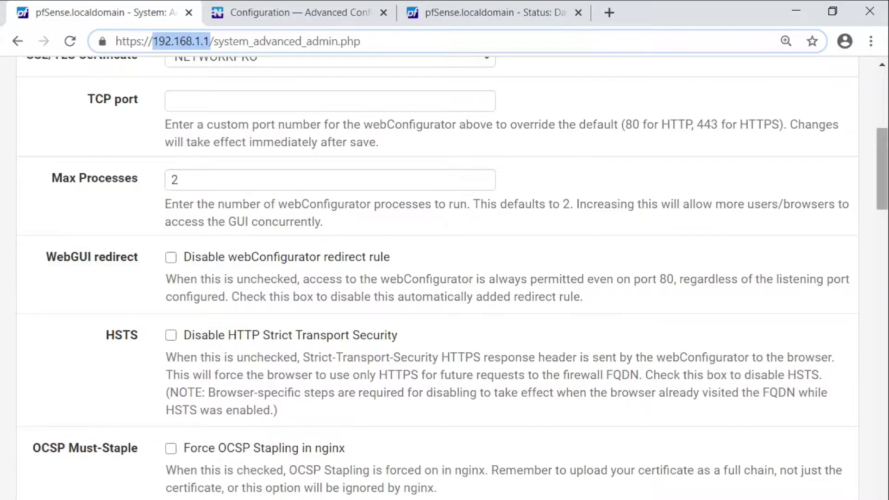
# - Review the webConfigurator login, anti-lockout, DNS rebinding, alternate hostnames and HTTP_REFERER options
pyautogui.scroll(-6, 445, 278)
pyautogui.scroll(-4, 361, 186)
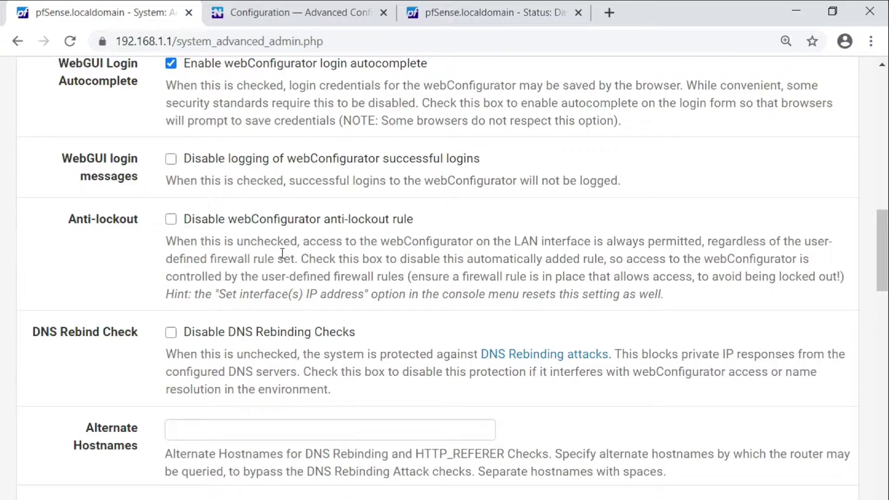
pyautogui.doubleClick(276, 219)
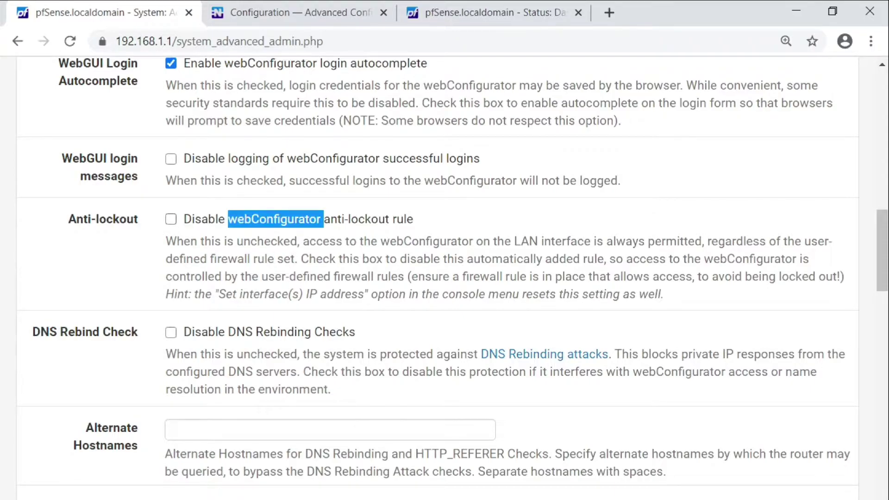
pyautogui.scroll(-1, 882, 250)
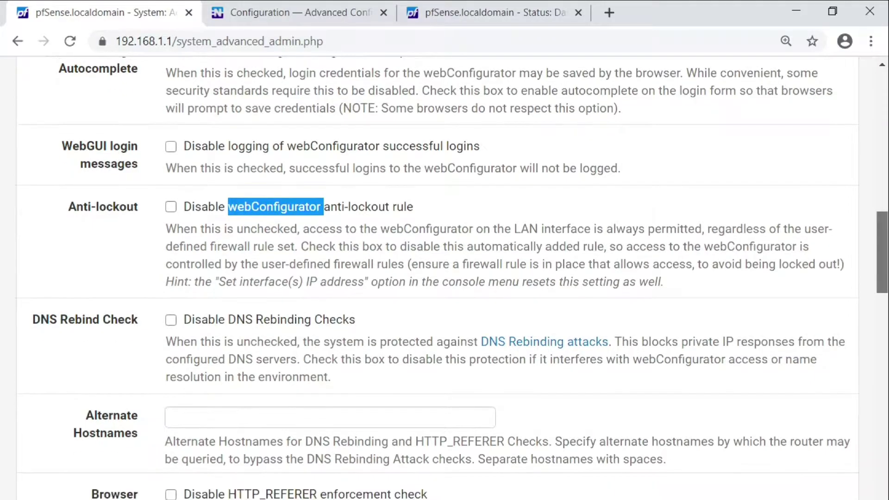
pyautogui.scroll(-3, 882, 250)
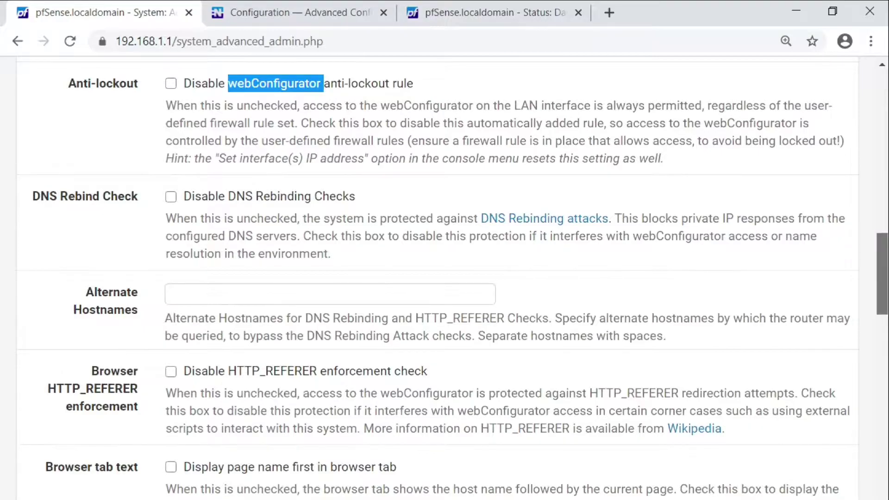
pyautogui.scroll(-1, 445, 278)
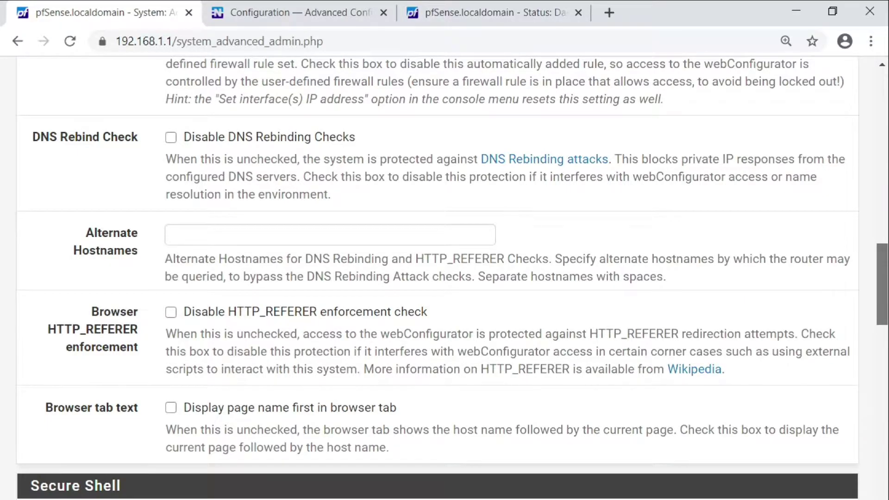
# - Enable the Secure Shell server in the Admin Access settings
pyautogui.scroll(-6, 444, 278)
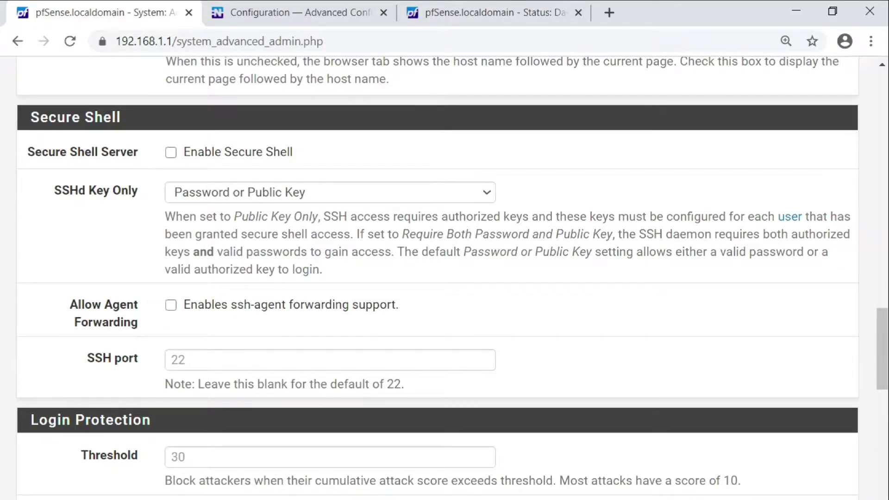
pyautogui.click(170, 153)
pyautogui.scroll(-1, 438, 278)
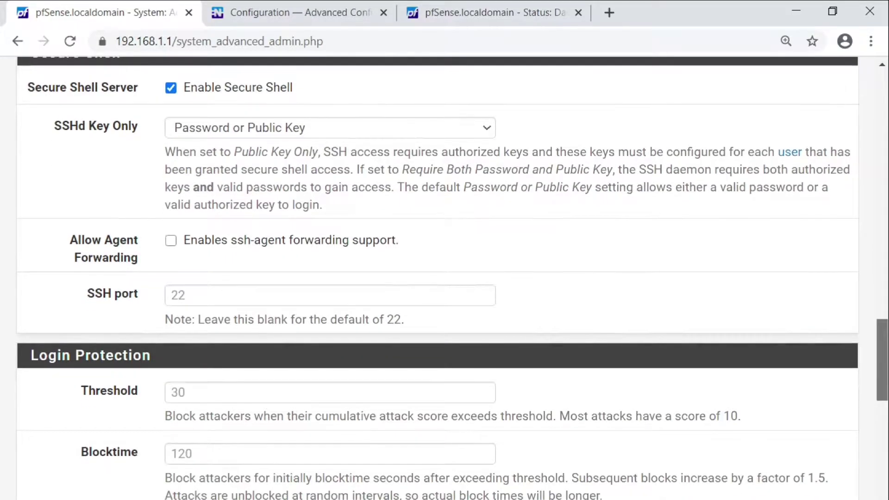
# - Review the login protection, serial communications and console options of the Admin Access settings
pyautogui.scroll(-4, 438, 278)
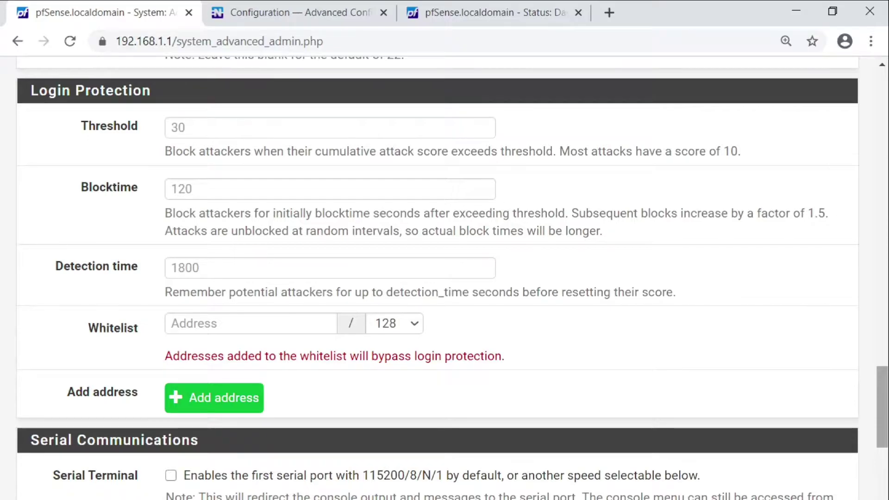
pyautogui.scroll(-3, 445, 278)
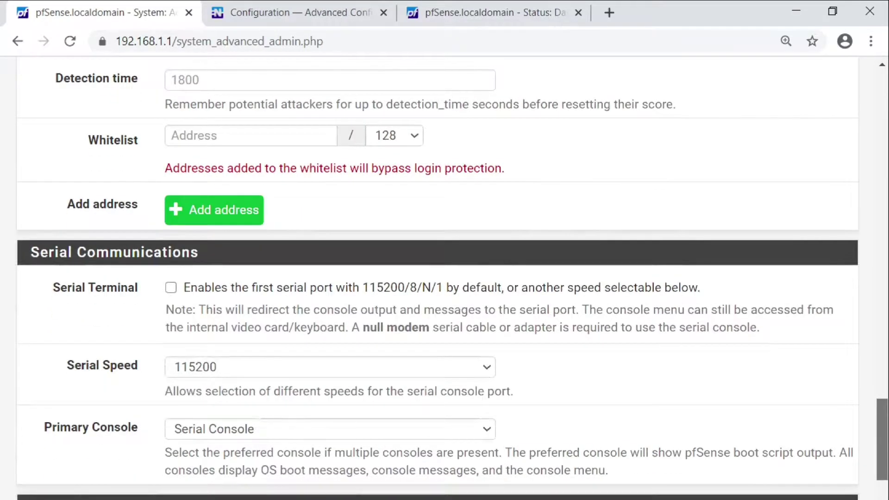
pyautogui.scroll(-3, 444, 278)
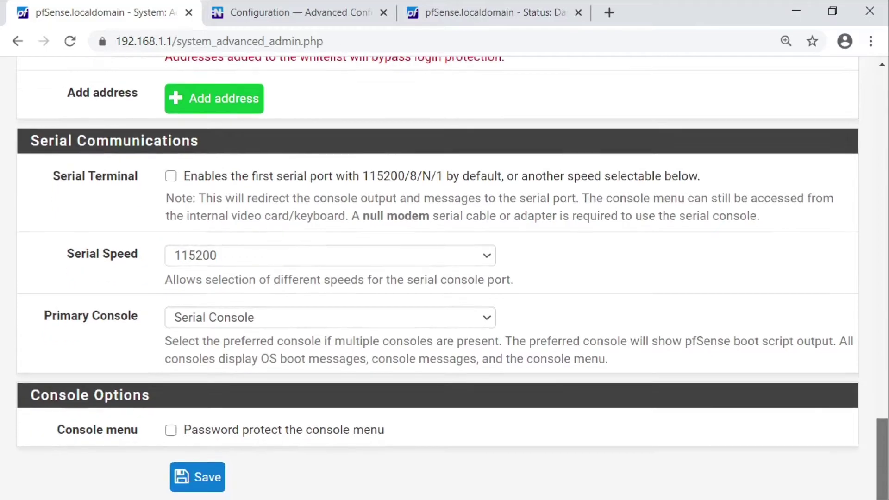
pyautogui.moveTo(882, 459); pyautogui.dragTo(882, 461)
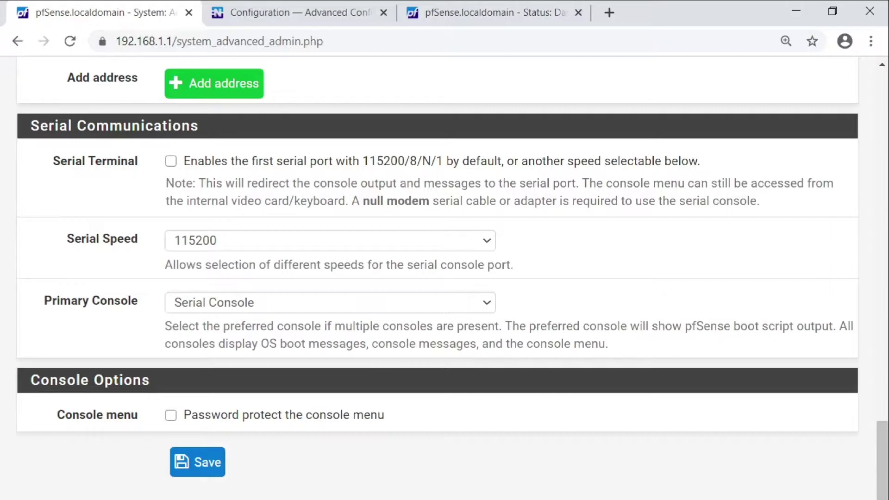
# - Switch password protection of the console menu on and back off, and save the Admin Access settings
pyautogui.click(171, 416)
pyautogui.click(171, 416)
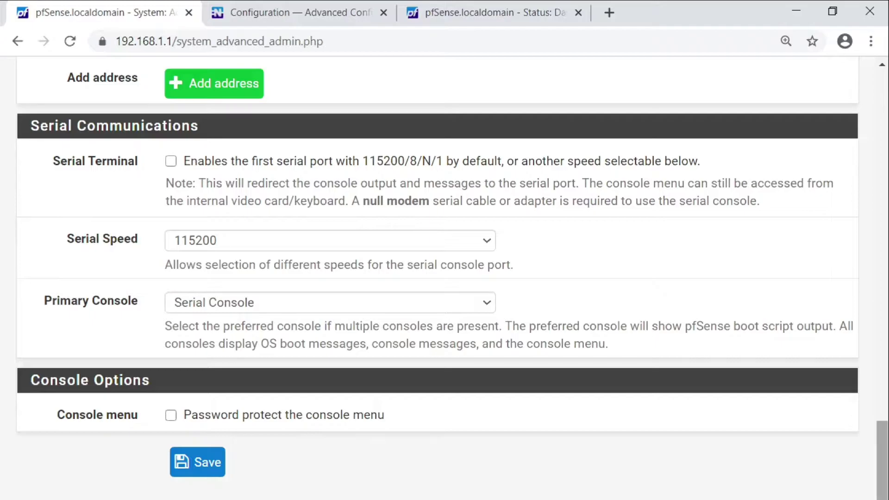
pyautogui.moveTo(882, 458)
pyautogui.mouseDown()
pyautogui.moveTo(882, 441)
pyautogui.moveTo(882, 458)
pyautogui.mouseUp()
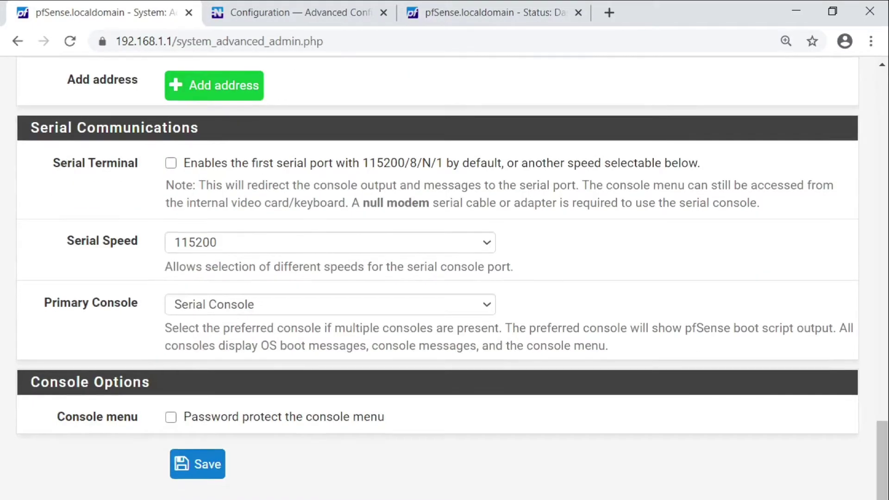
pyautogui.click(198, 463)
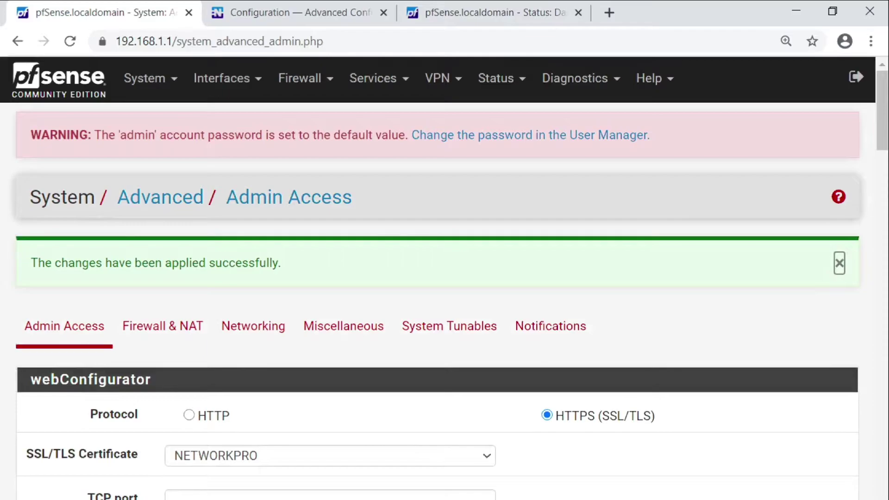
# - Open the advanced Firewall & NAT settings and examine the available firewall optimization algorithms
pyautogui.click(162, 326)
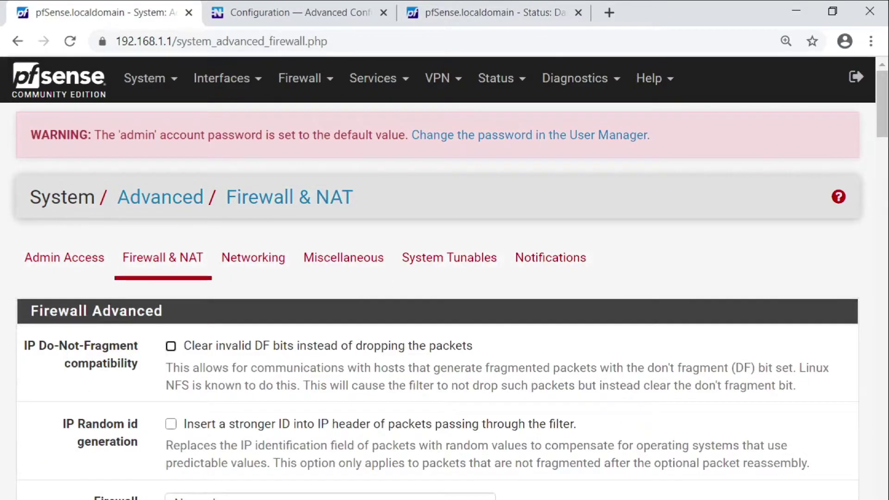
pyautogui.scroll(-2, 445, 278)
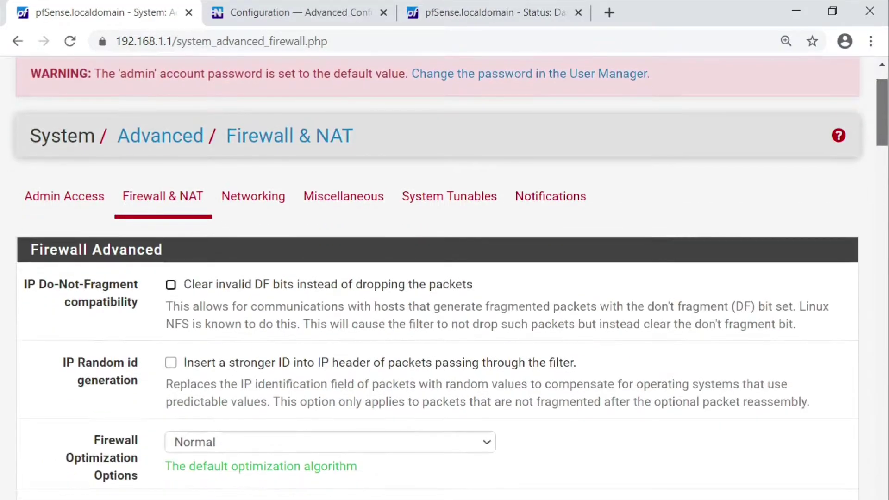
pyautogui.scroll(-1, 445, 278)
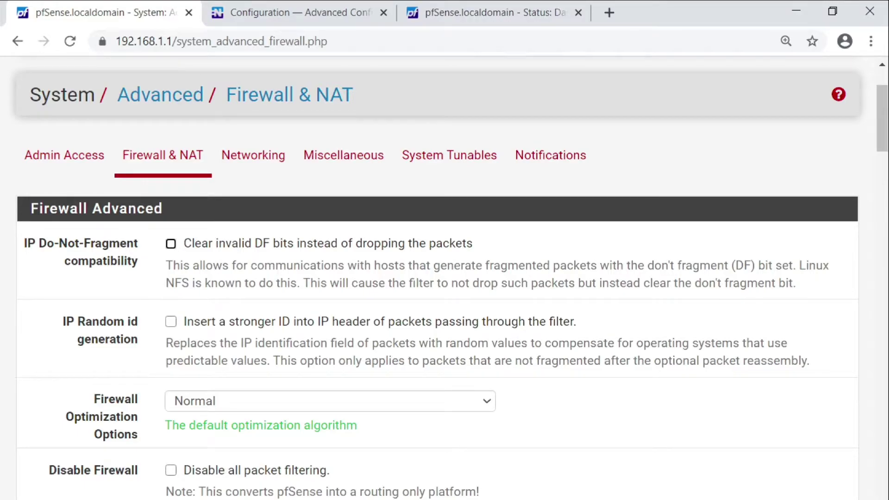
pyautogui.scroll(-3, 445, 278)
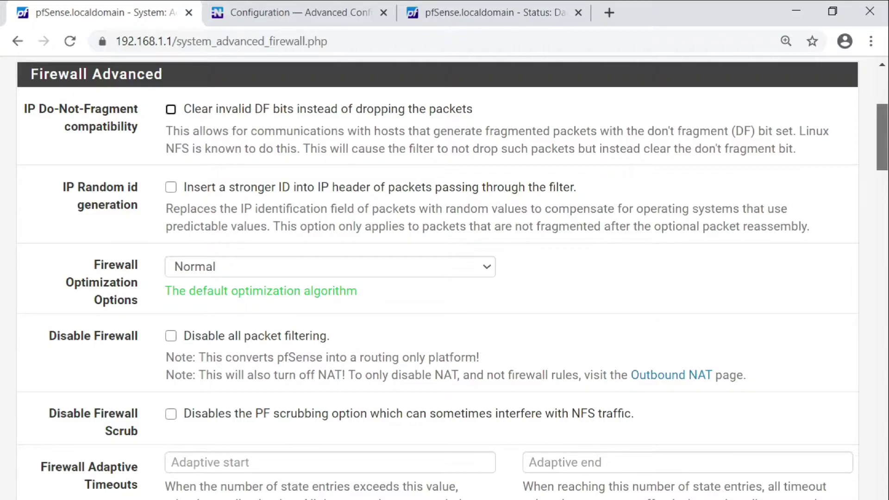
pyautogui.scroll(-2, 445, 278)
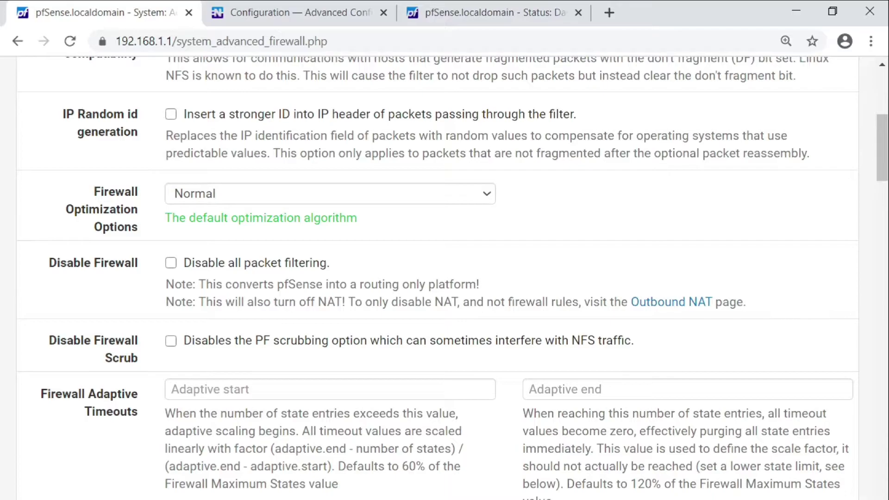
pyautogui.click(330, 193)
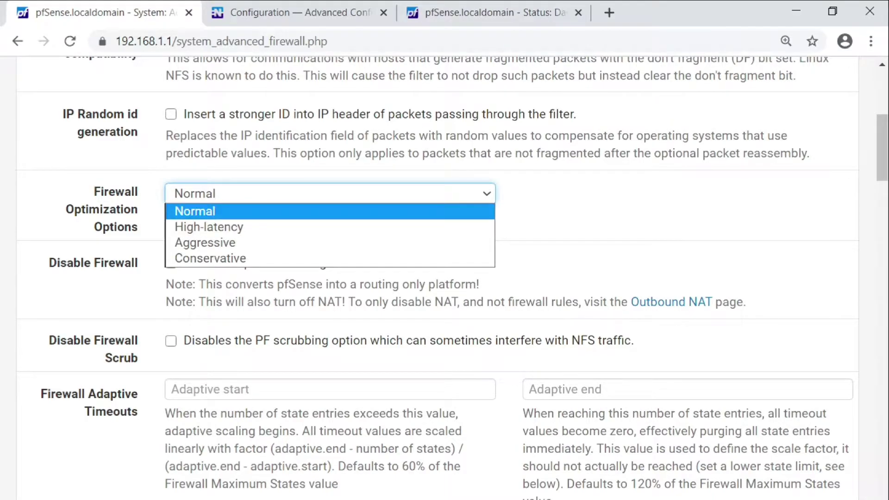
# - Compare the Normal, High Latency, Conservative and Aggressive timeouts in the Netgate Docs table of firewall optimization details
pyautogui.click(292, 13)
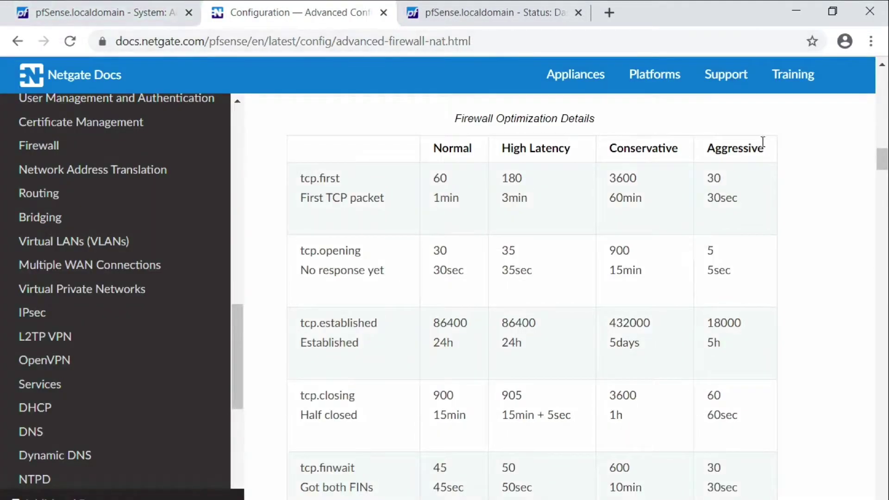
pyautogui.scroll(7, 883, 159)
pyautogui.scroll(-5, 882, 159)
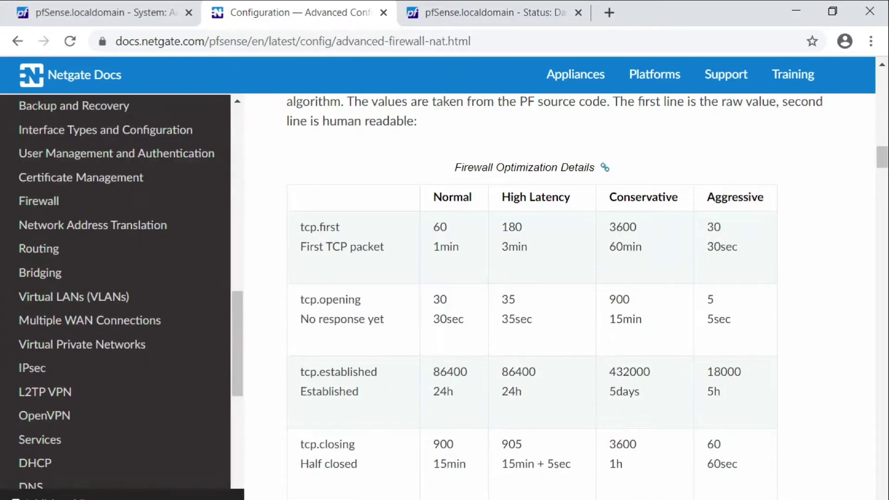
pyautogui.doubleClick(440, 196)
pyautogui.moveTo(527, 197); pyautogui.dragTo(748, 197)
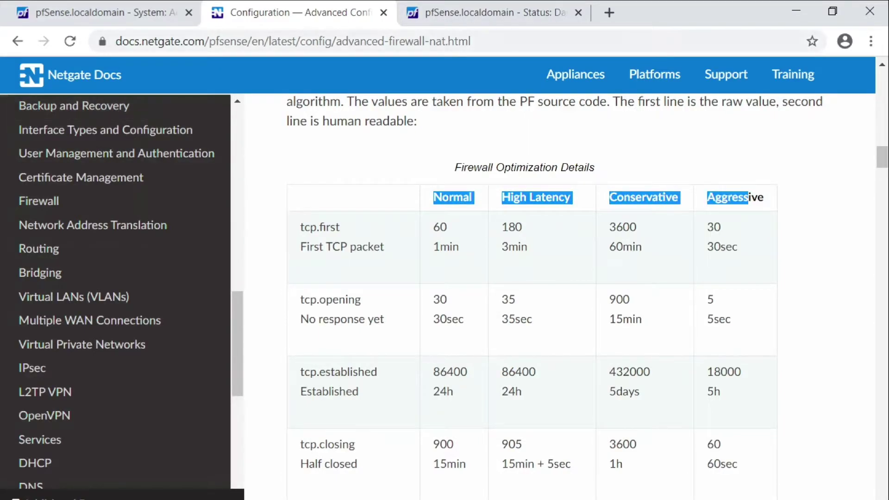
# - Return to the pfSense Firewall & NAT settings and examine the firewall maximum states and table entries limits
pyautogui.click(102, 13)
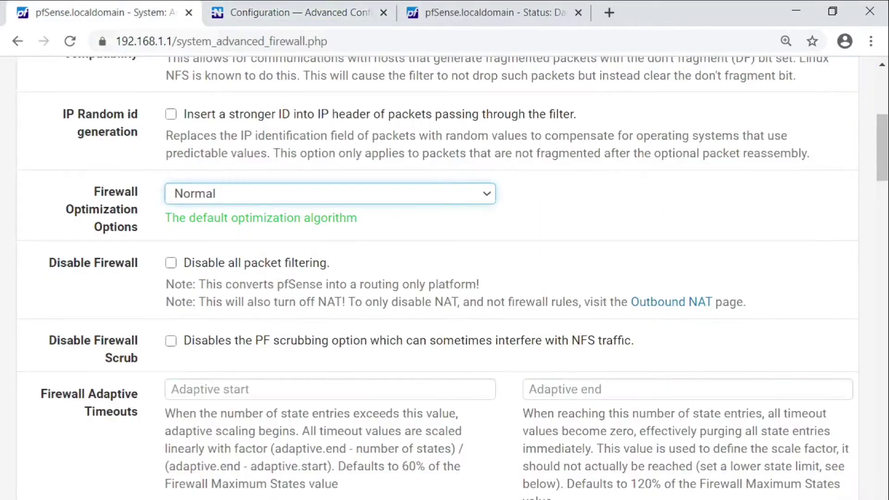
pyautogui.moveTo(882, 148); pyautogui.dragTo(882, 208)
pyautogui.click(241, 262)
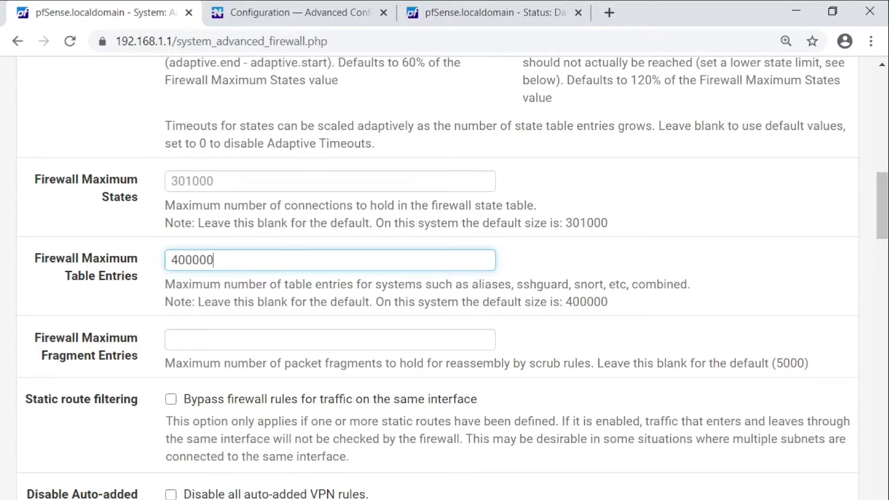
# - Review the remaining firewall options, from static route filtering and auto-added VPN rules down to NAT reflection
pyautogui.scroll(-6, 445, 278)
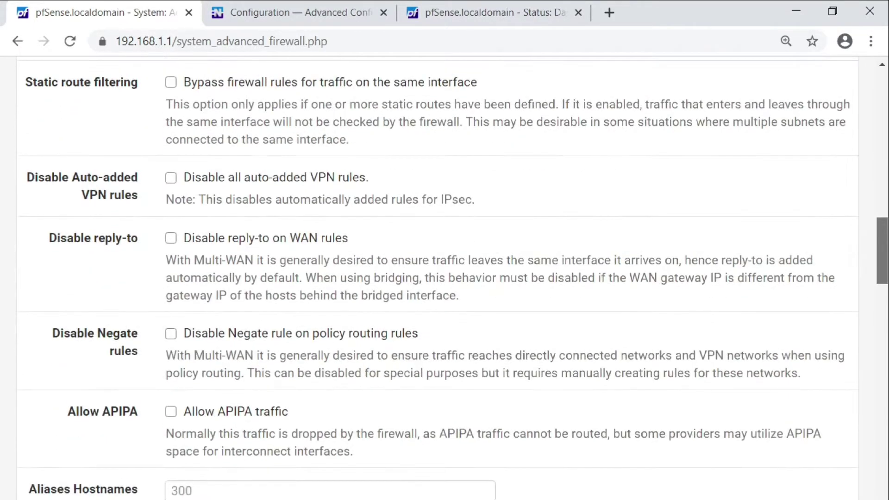
pyautogui.scroll(-3, 444, 278)
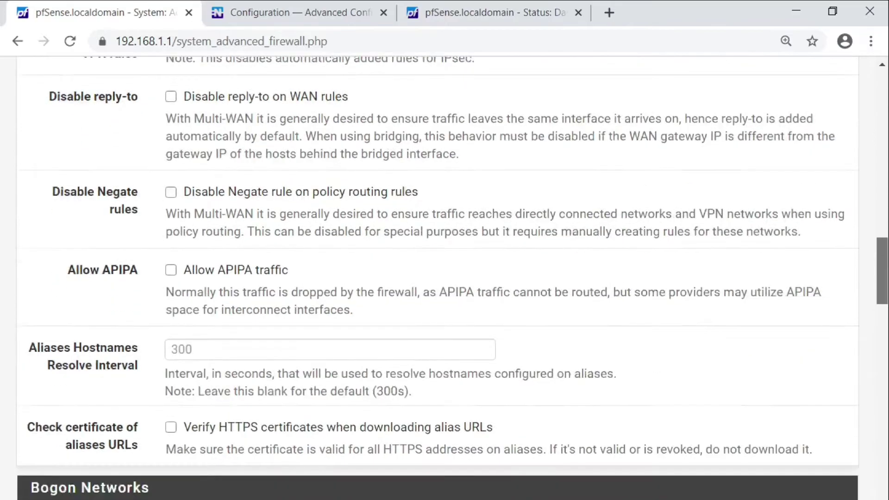
pyautogui.scroll(-7, 445, 278)
pyautogui.scroll(-4, 445, 278)
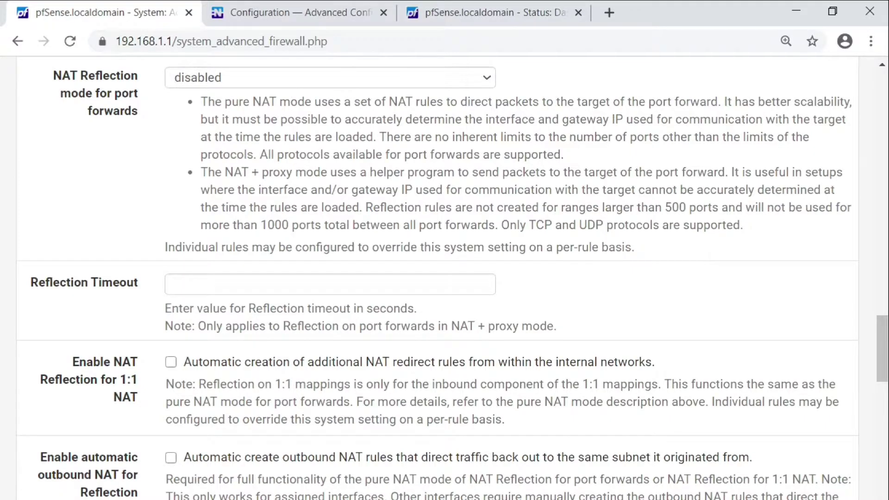
# - Review the remaining NAT options, the TFTP proxy interfaces and the TCP and UDP state timeouts
pyautogui.scroll(-9, 444, 277)
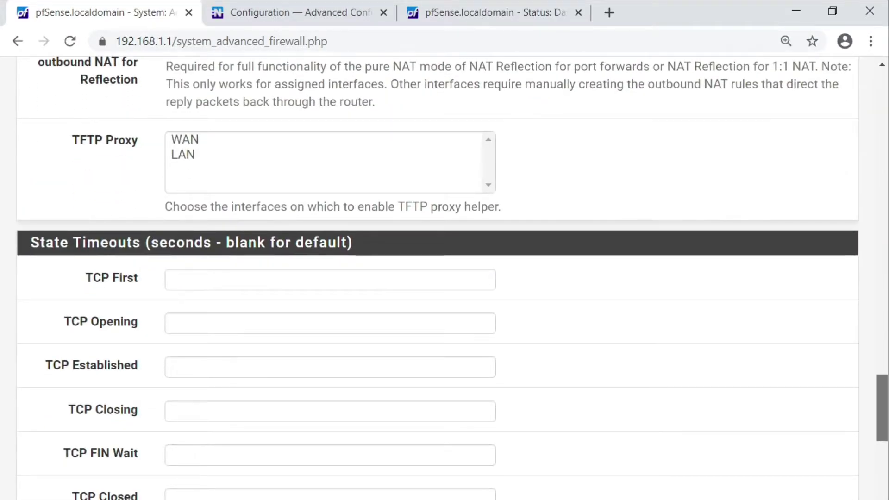
pyautogui.scroll(-1, 445, 278)
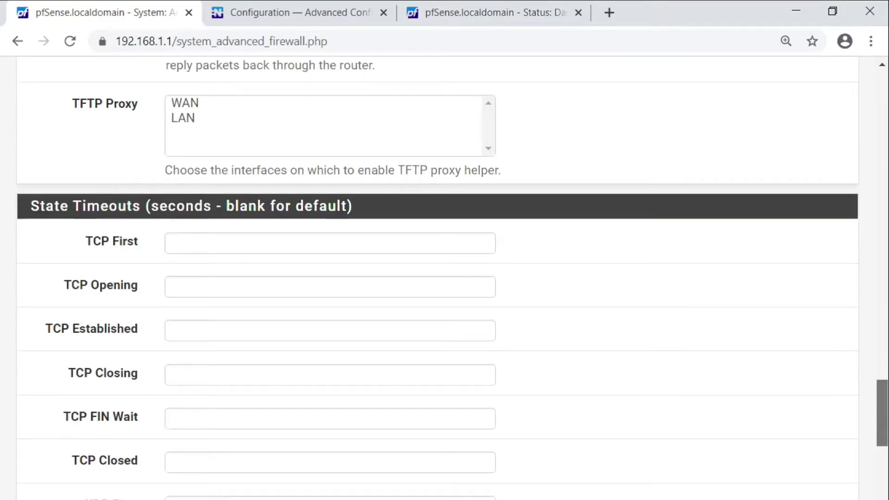
pyautogui.scroll(-2, 445, 278)
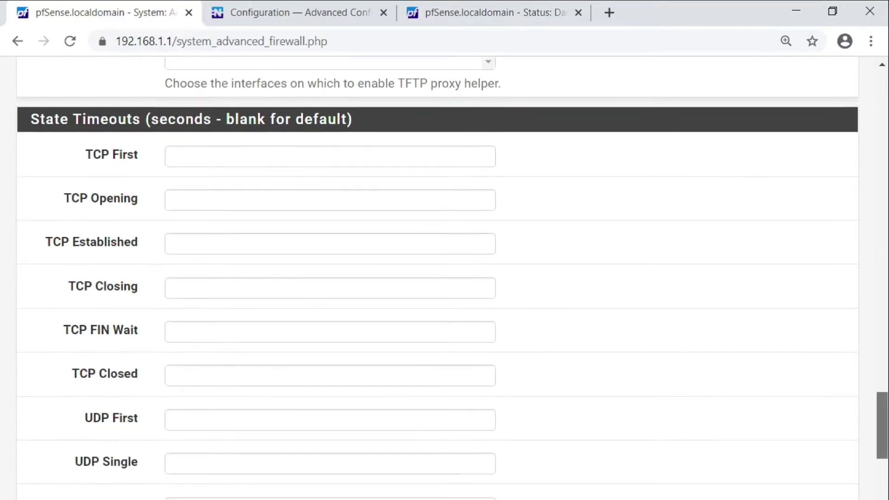
pyautogui.scroll(1, 445, 278)
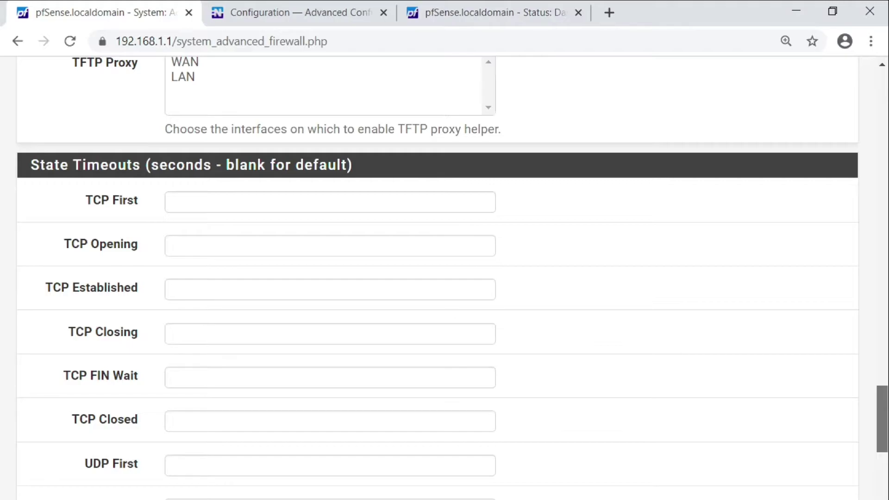
# - Open the advanced Networking settings and review the IPv6 options down to the Network Interfaces section
pyautogui.scroll(20, 444, 278)
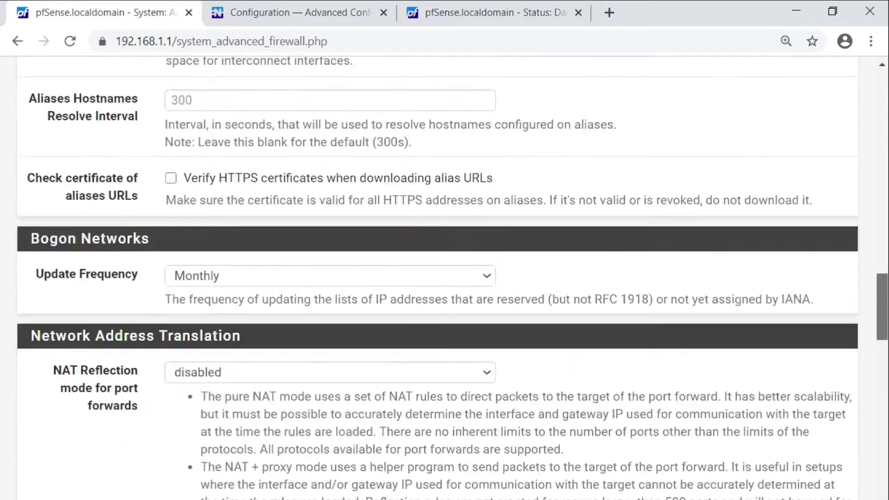
pyautogui.scroll(3, 444, 278)
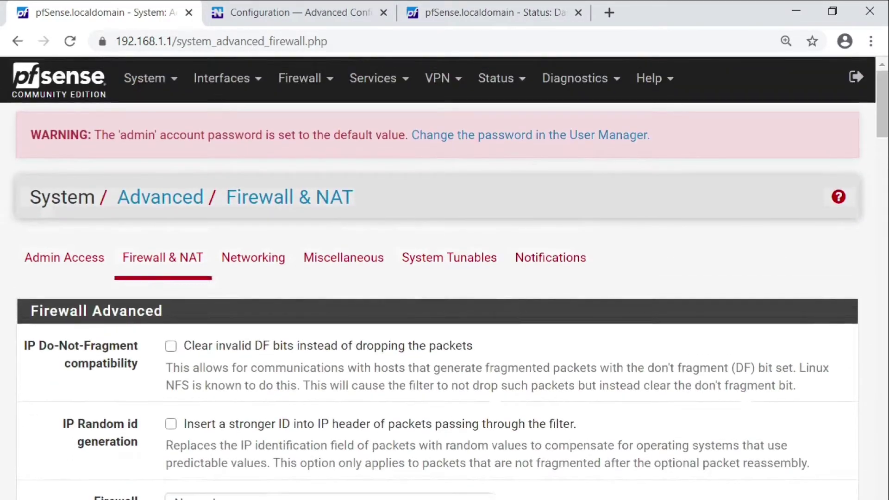
pyautogui.click(253, 257)
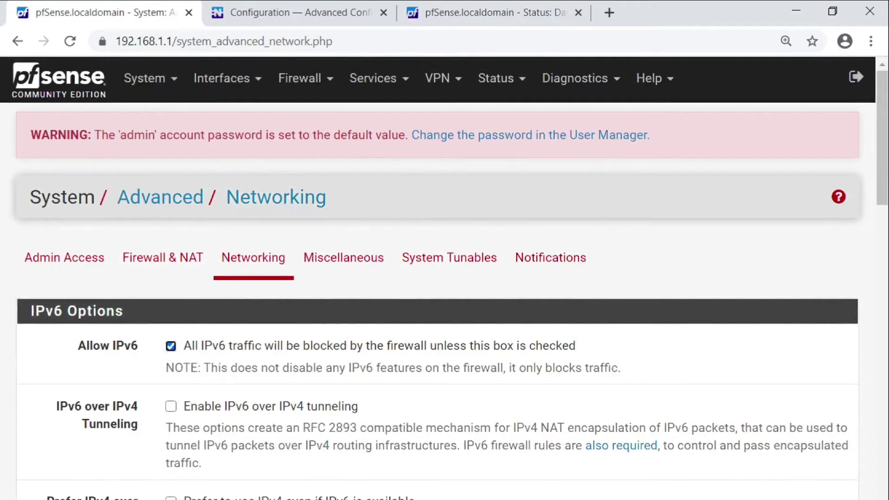
pyautogui.scroll(-3, 445, 278)
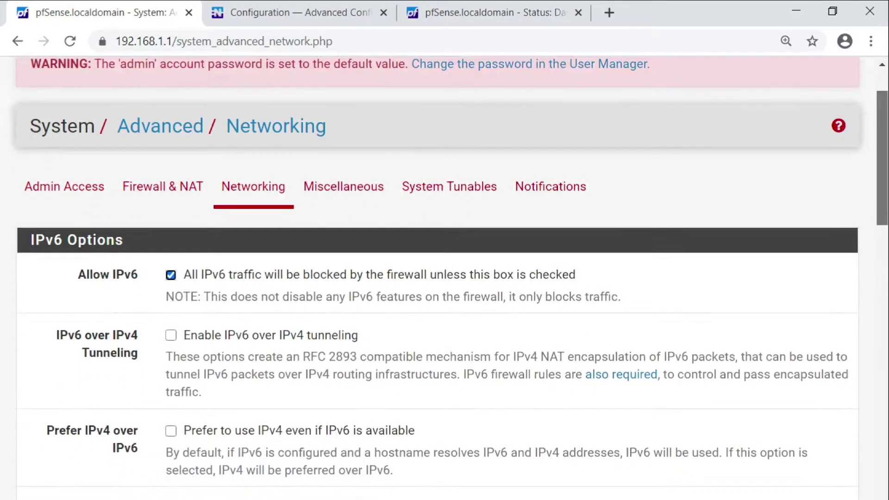
pyautogui.scroll(-1, 444, 278)
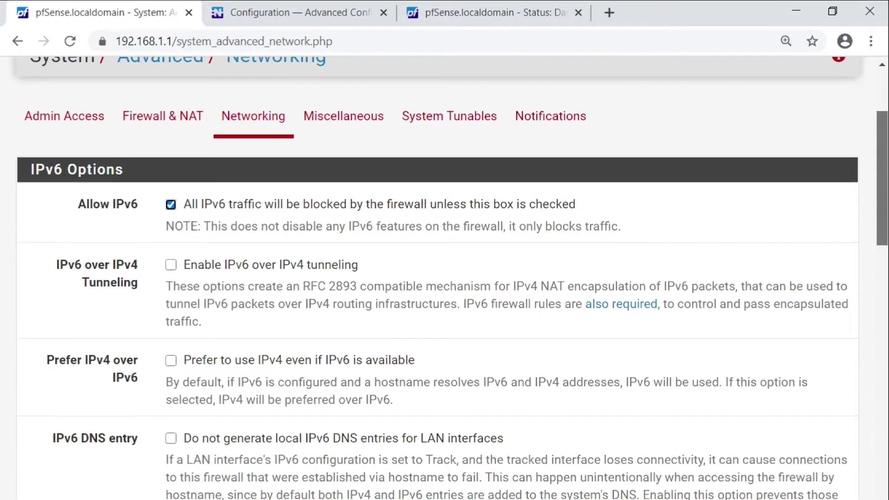
pyautogui.scroll(-6, 444, 278)
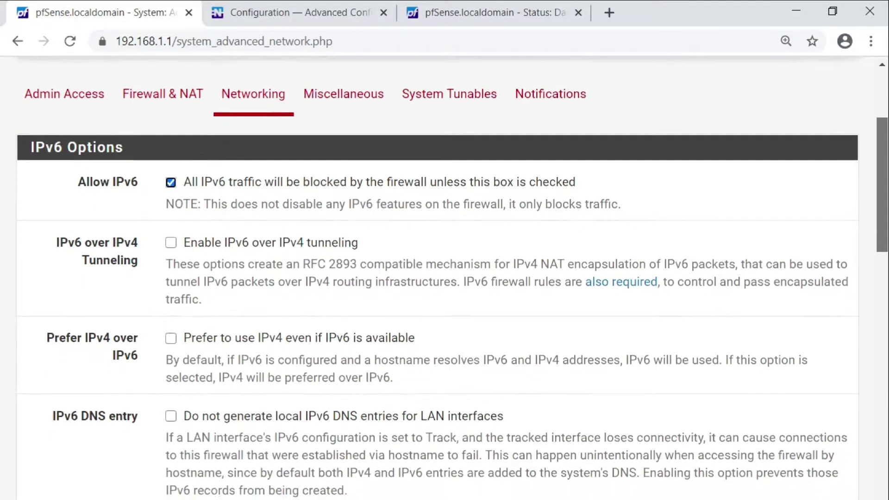
pyautogui.scroll(-8, 445, 278)
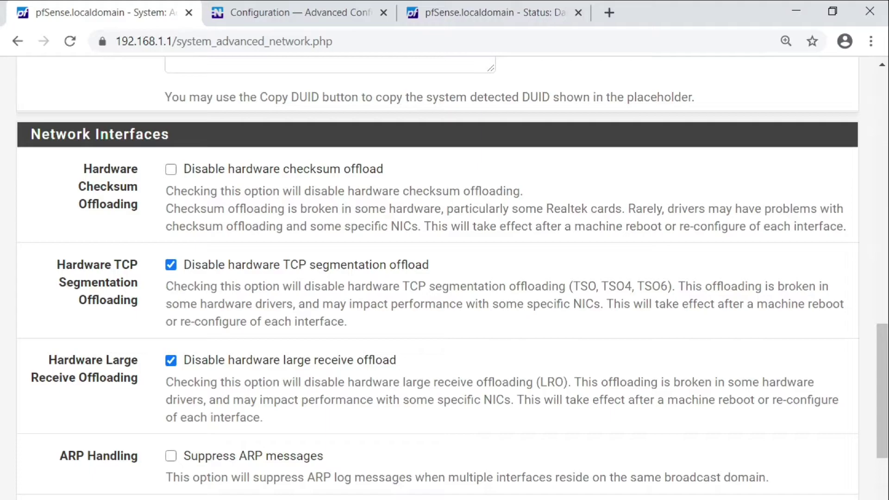
# - Try out the option that disables hardware checksum offload, switching it on and back off
pyautogui.click(171, 169)
pyautogui.click(171, 169)
pyautogui.click(171, 169)
pyautogui.click(171, 169)
# - Review the remaining network interface options for TCP segmentation, large receive offloading, ARP handling and resetting all states
pyautogui.scroll(-2, 215, 325)
pyautogui.scroll(-2, 215, 325)
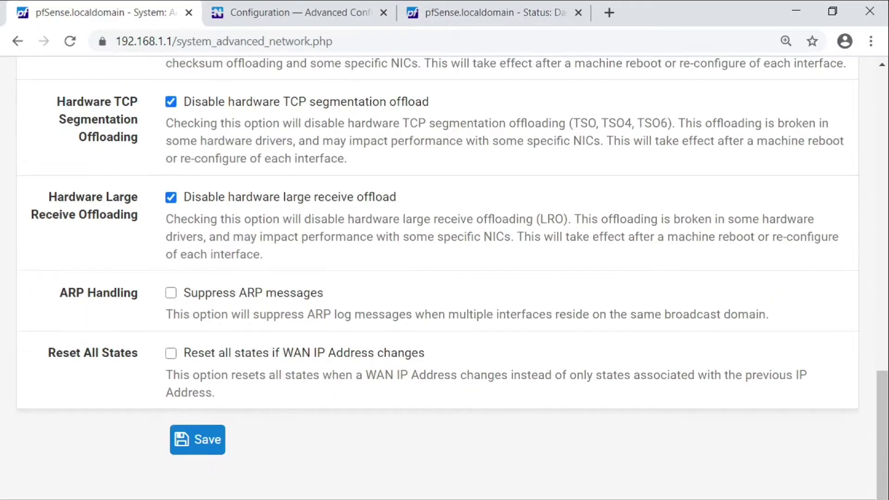
# - Open the advanced Miscellaneous settings and review the proxy support fields and the load balancing option
pyautogui.scroll(20, 438, 278)
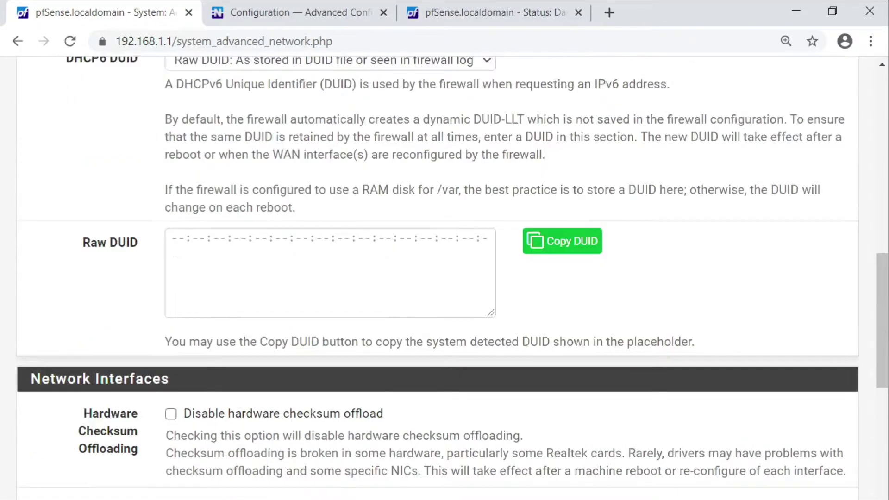
pyautogui.scroll(5, 438, 278)
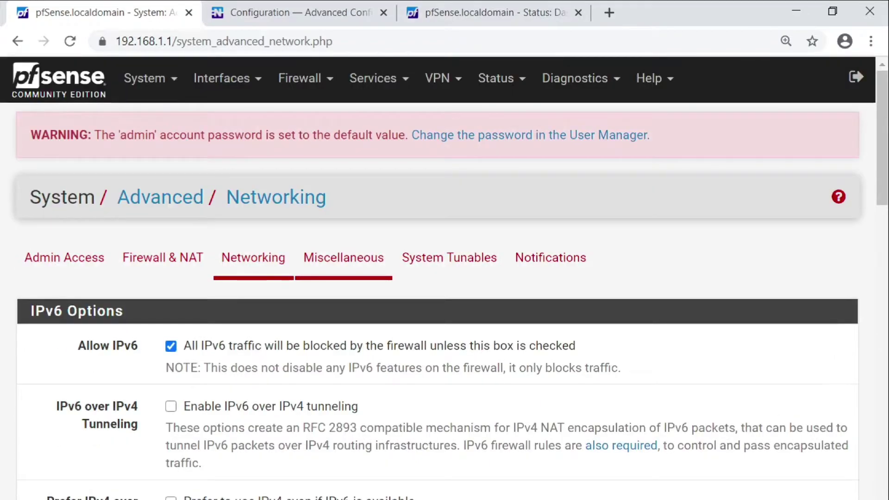
pyautogui.click(344, 258)
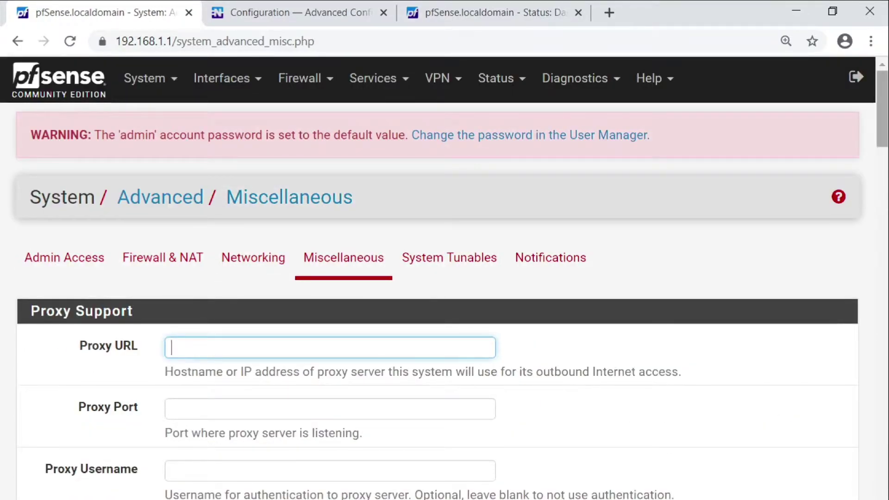
pyautogui.scroll(-2, 438, 278)
pyautogui.scroll(-3, 444, 278)
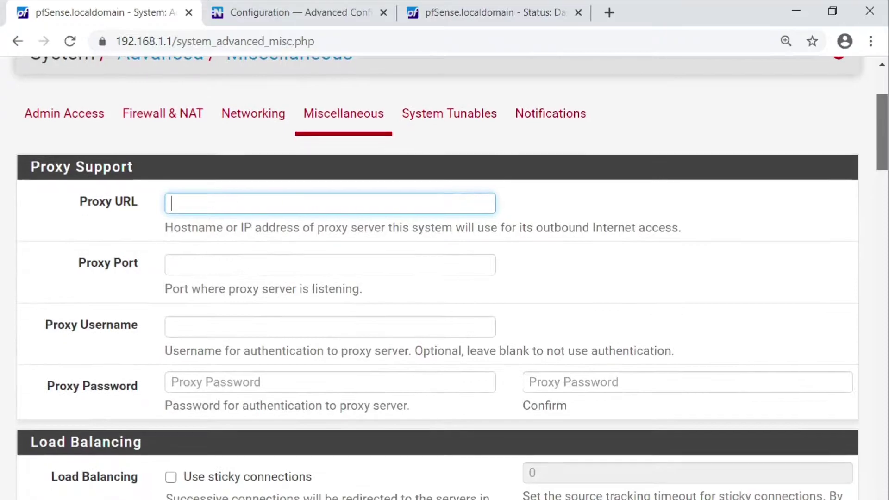
pyautogui.scroll(-5, 444, 278)
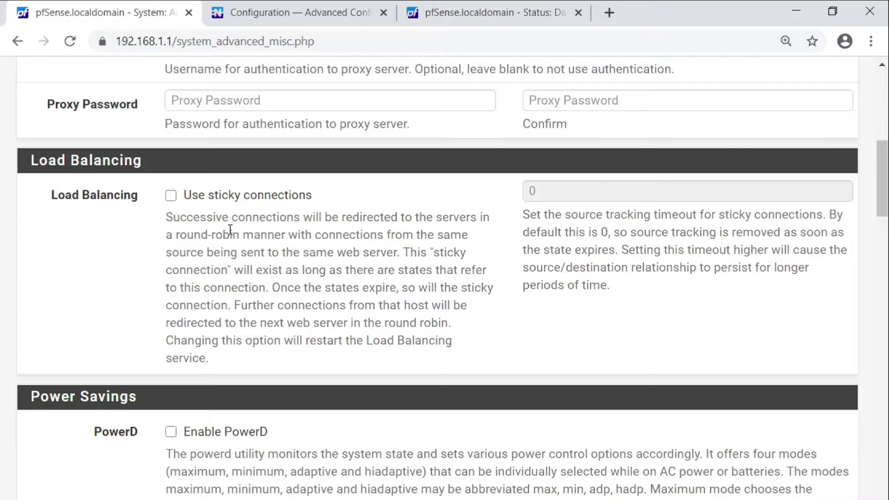
# - Try out sticky connections for load balancing, switching the option on and back off
pyautogui.click(170, 196)
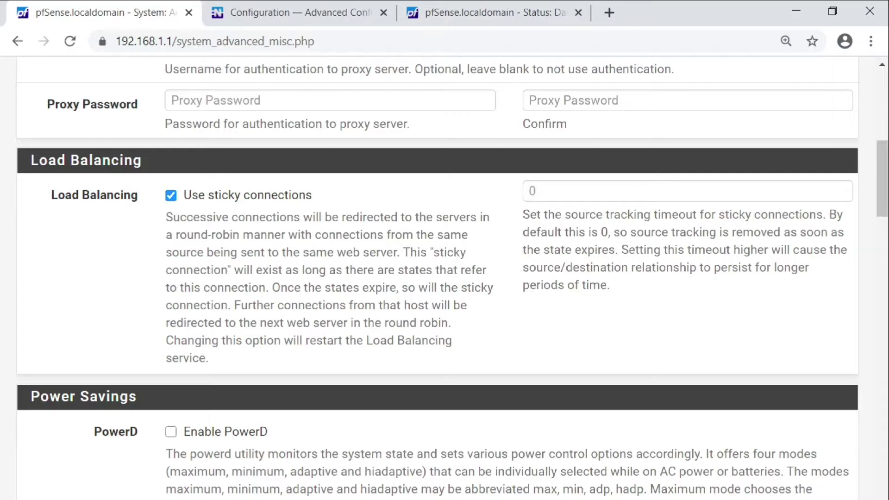
pyautogui.click(171, 195)
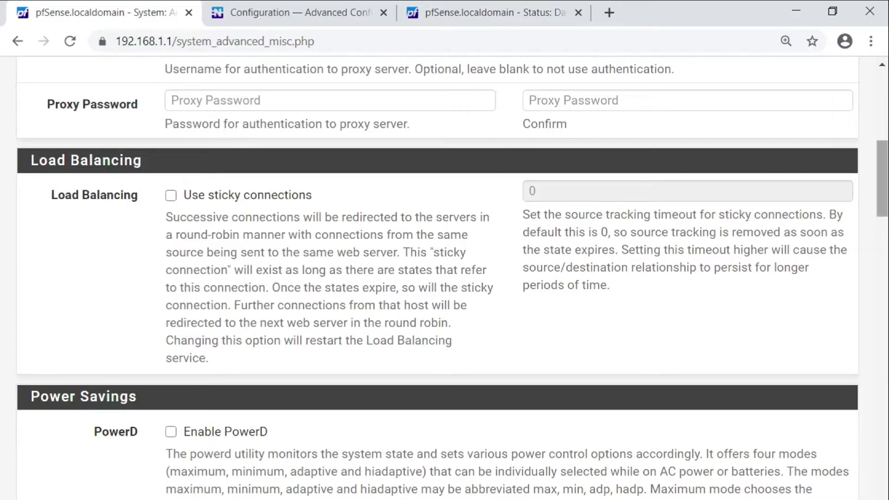
pyautogui.scroll(-1, 452, 277)
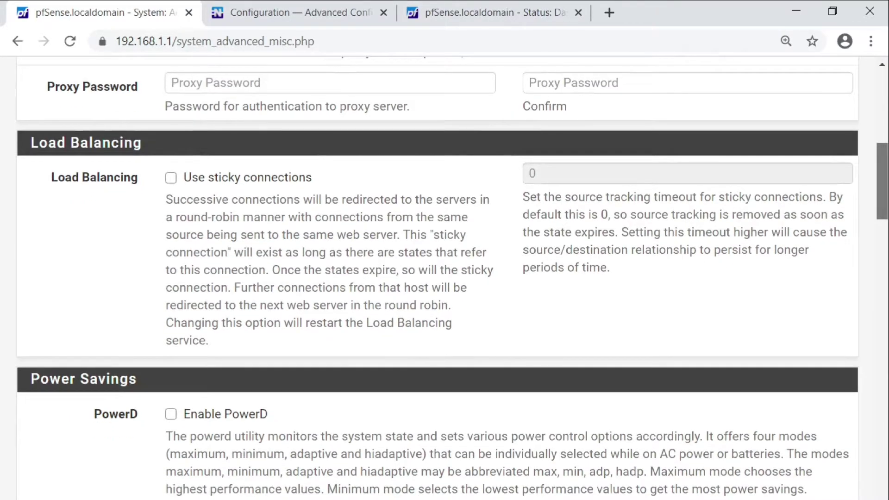
pyautogui.click(171, 177)
pyautogui.click(171, 178)
# - Review the PowerD description and the power modes for AC, battery and unknown power
pyautogui.scroll(-5, 452, 278)
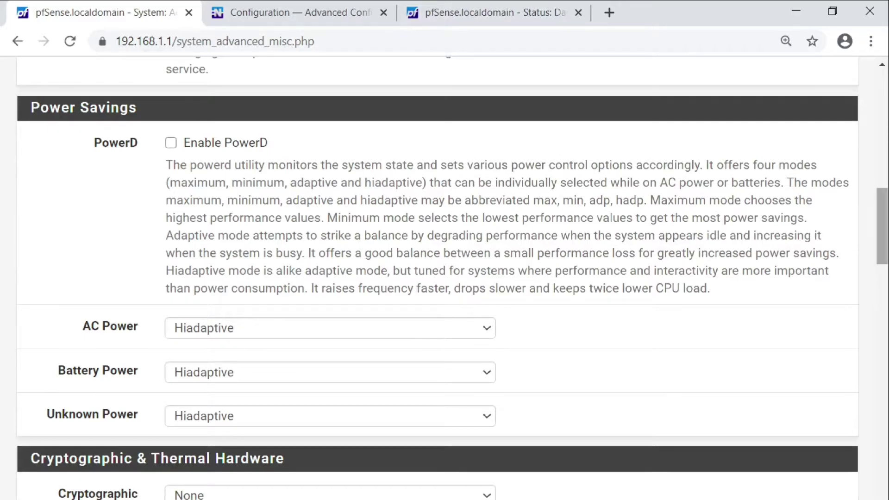
pyautogui.scroll(-2, 803, 200)
pyautogui.scroll(-3, 445, 278)
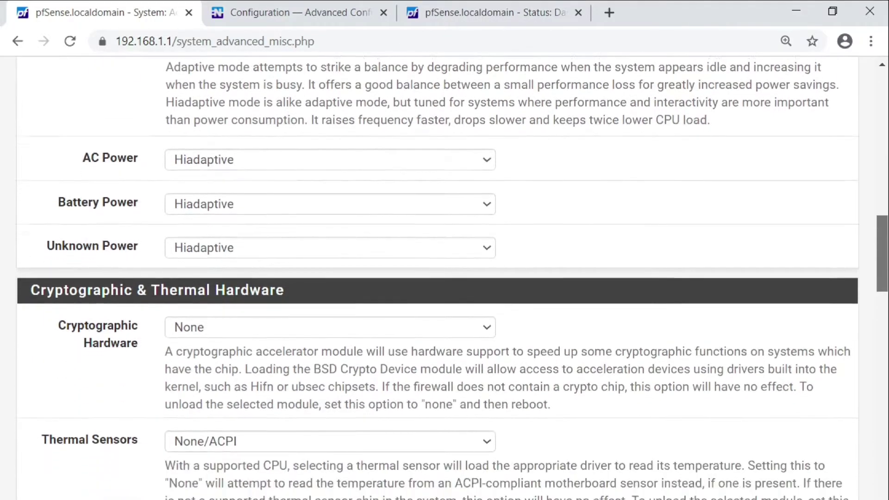
# - Set the cryptographic hardware to AES-NI CPU-based Acceleration
pyautogui.scroll(-3, 445, 278)
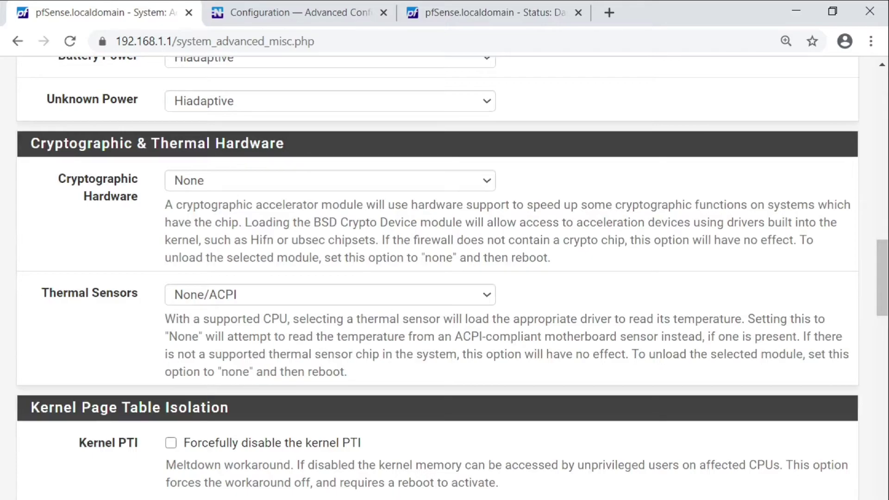
pyautogui.click(331, 180)
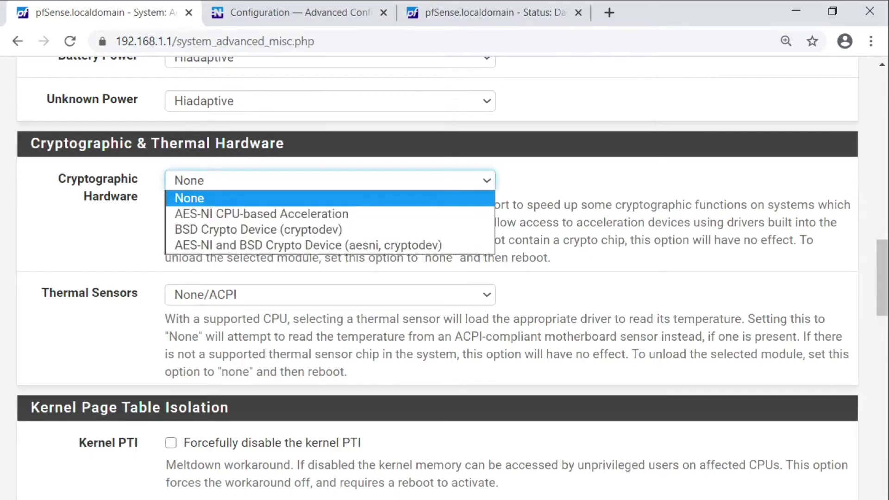
pyautogui.click(261, 214)
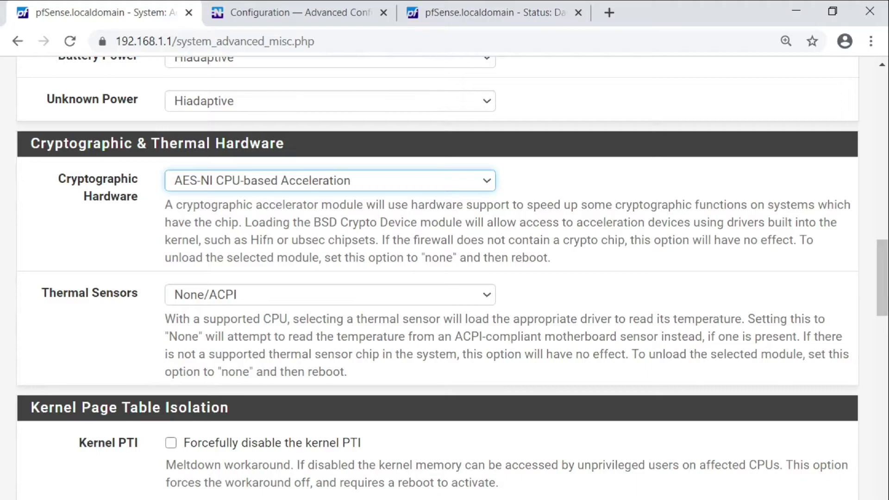
# - Examine the available thermal sensor choices in the Cryptographic & Thermal Hardware section
pyautogui.scroll(-1, 444, 278)
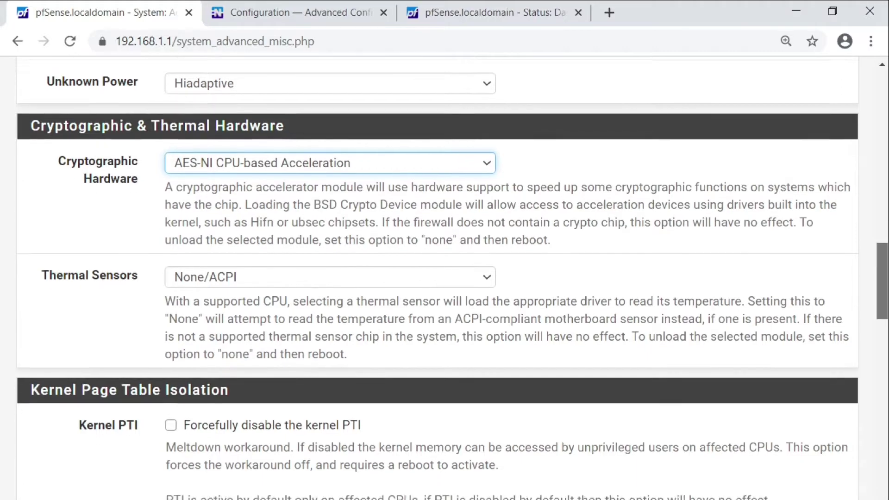
pyautogui.scroll(-1, 445, 278)
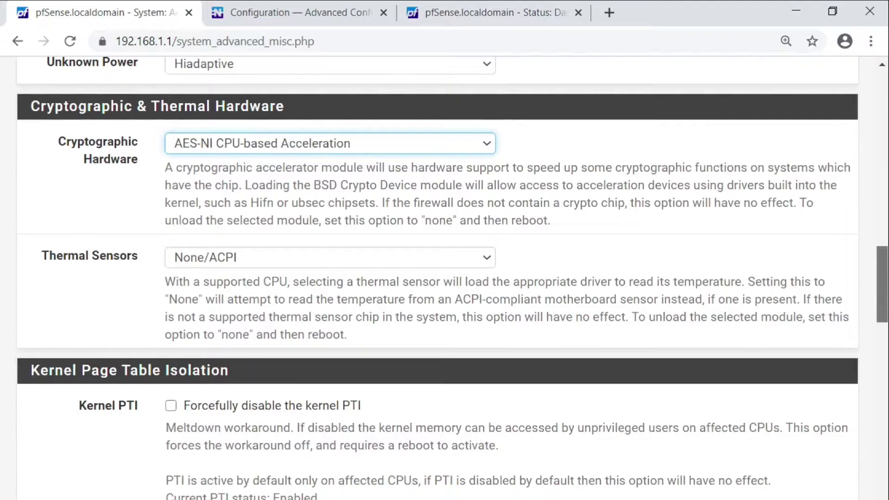
pyautogui.scroll(-3, 800, 289)
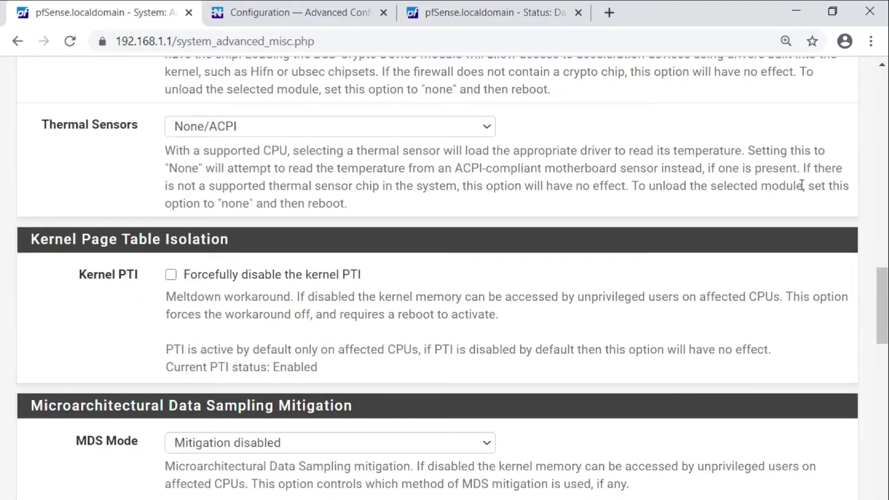
pyautogui.scroll(2, 445, 278)
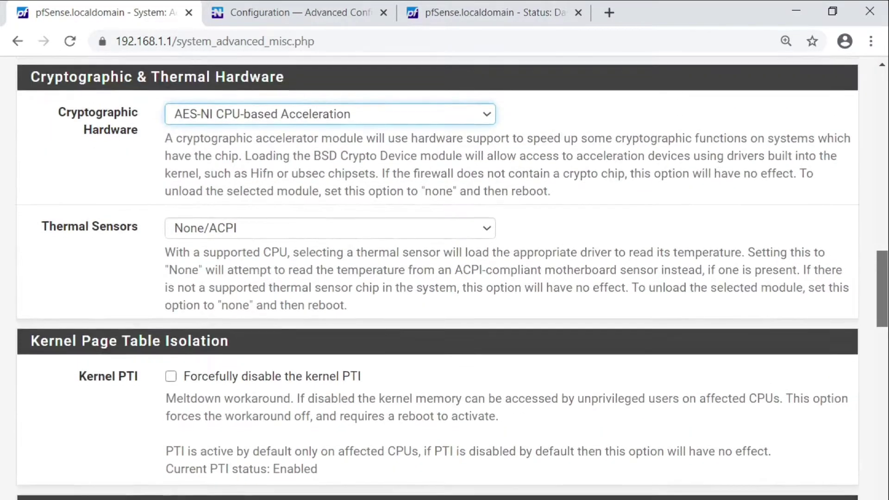
pyautogui.moveTo(882, 289); pyautogui.dragTo(882, 283)
pyautogui.click(329, 263)
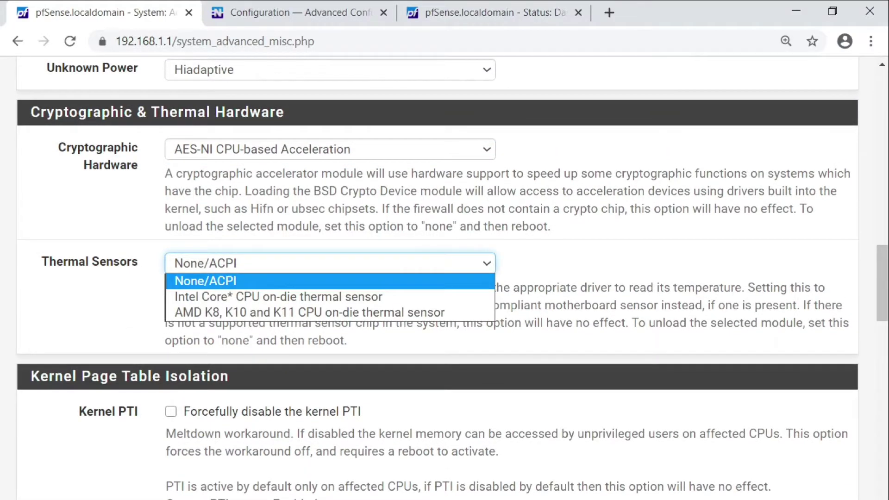
# - Leave the thermal sensor choice as is and review the kernel page table isolation and MDS mitigation settings
pyautogui.scroll(-4, 444, 277)
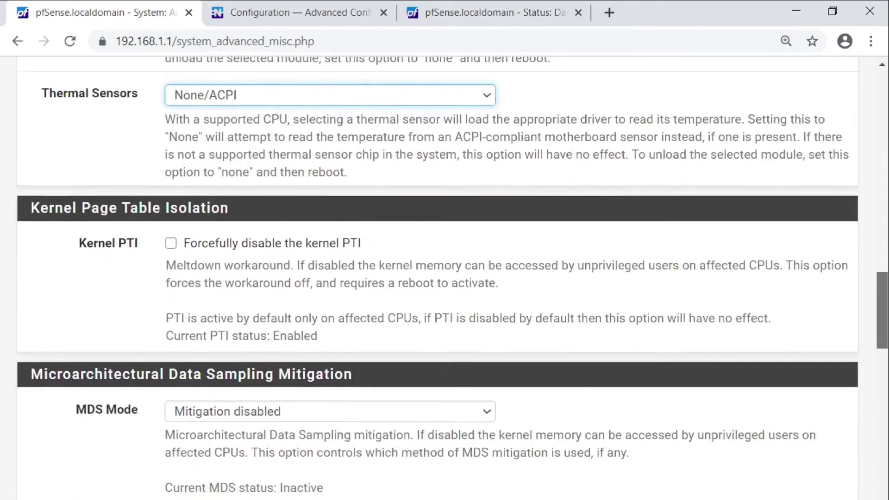
pyautogui.scroll(-1, 444, 278)
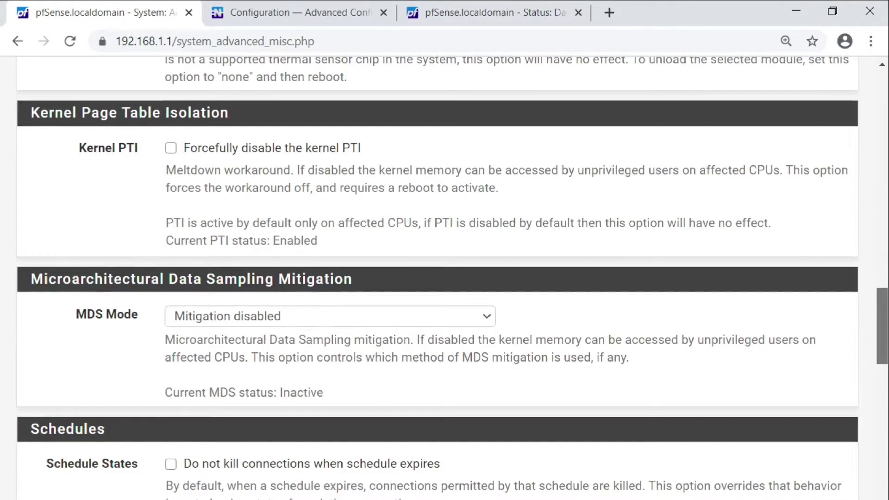
pyautogui.scroll(-2, 444, 278)
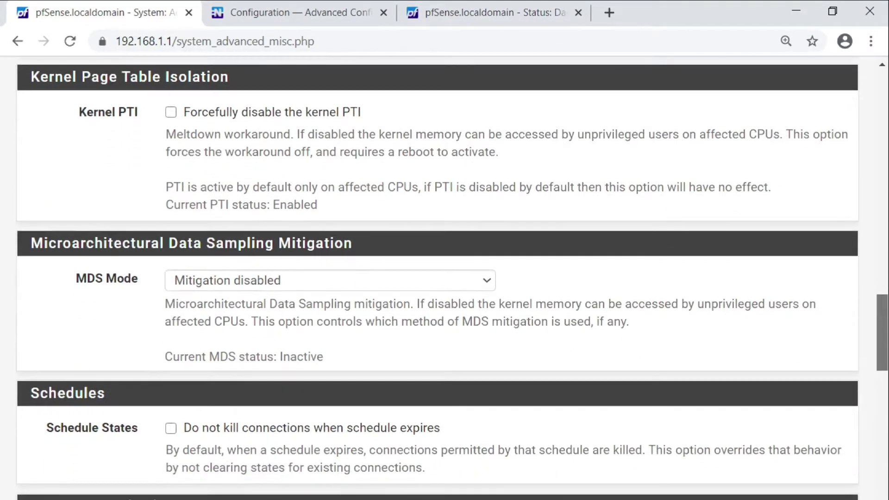
pyautogui.scroll(2, 444, 277)
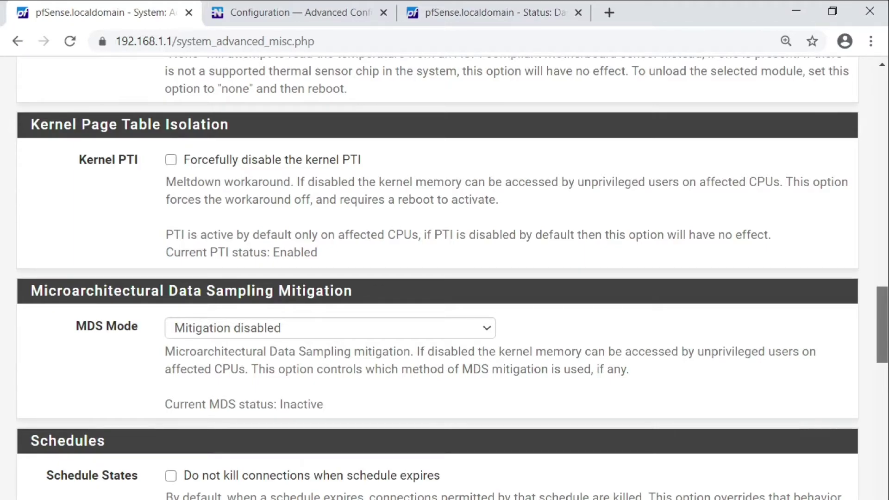
pyautogui.scroll(-2, 445, 278)
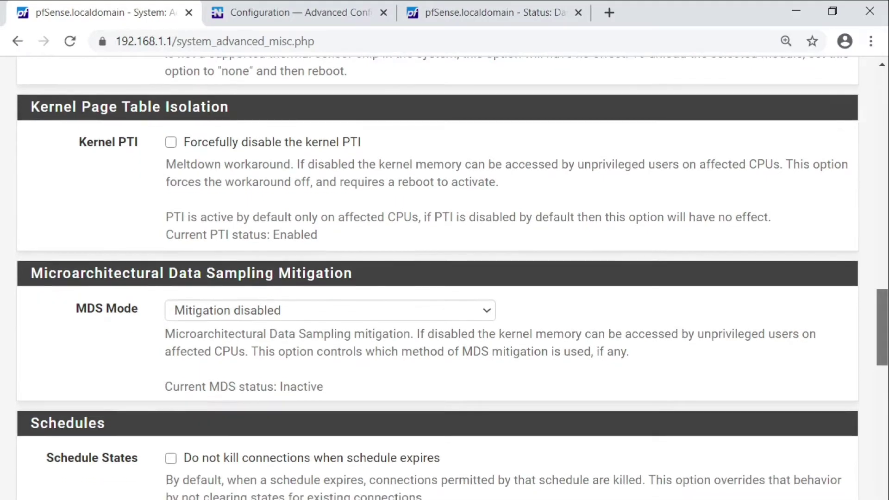
# - Review the Schedule States option and the Gateway Monitoring options for state killing and skipping rules when a gateway is down
pyautogui.scroll(-5, 445, 278)
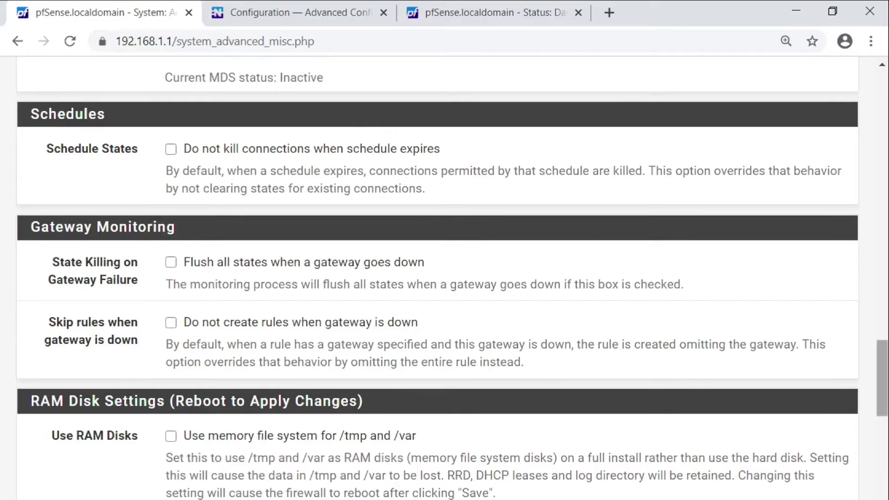
pyautogui.scroll(1, 445, 278)
pyautogui.scroll(-2, 444, 278)
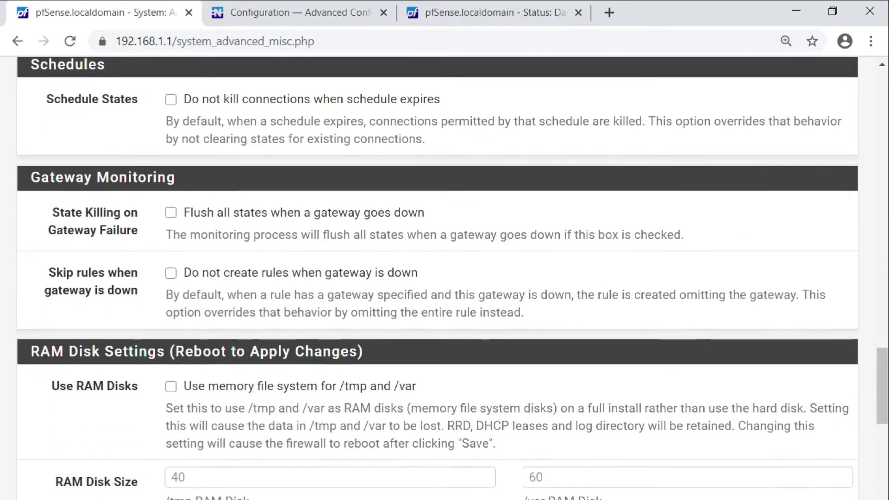
pyautogui.moveTo(52, 212); pyautogui.dragTo(120, 231)
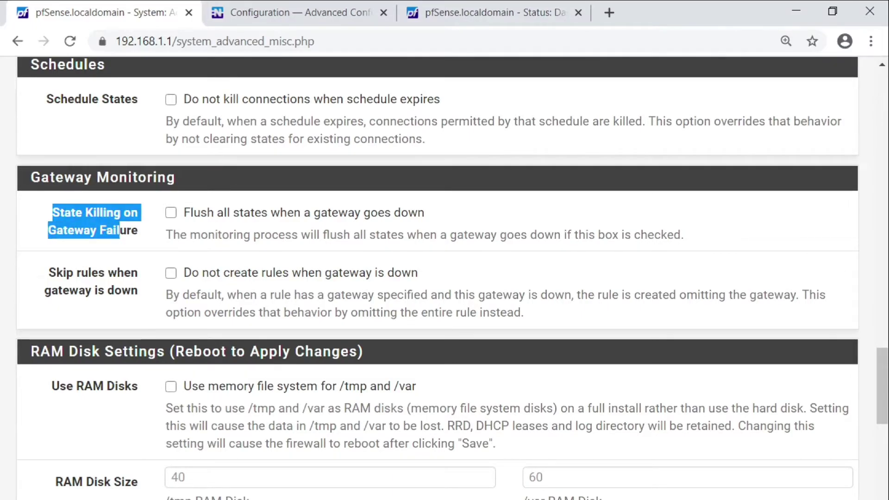
pyautogui.click(120, 230)
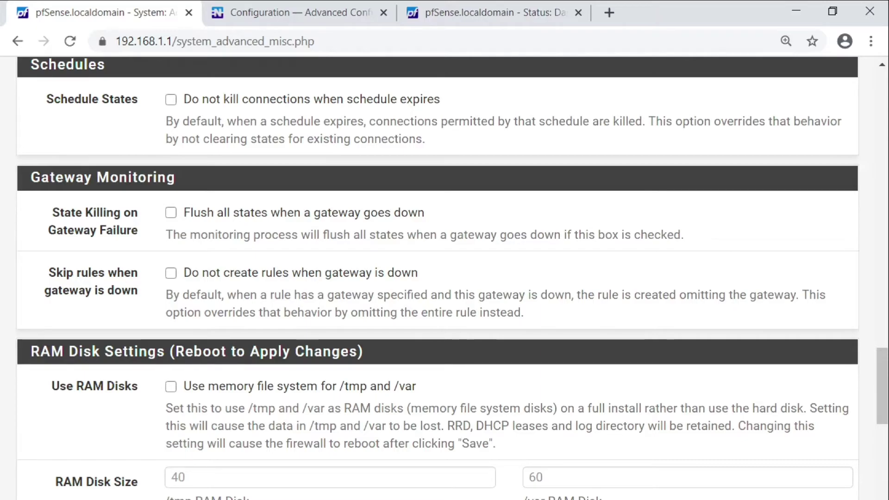
pyautogui.click(171, 273)
pyautogui.click(171, 274)
# - Review the RAM disk size and backup settings, the hard disk standby time and the Netgate Device ID option
pyautogui.scroll(-2, 259, 356)
pyautogui.scroll(-2, 438, 278)
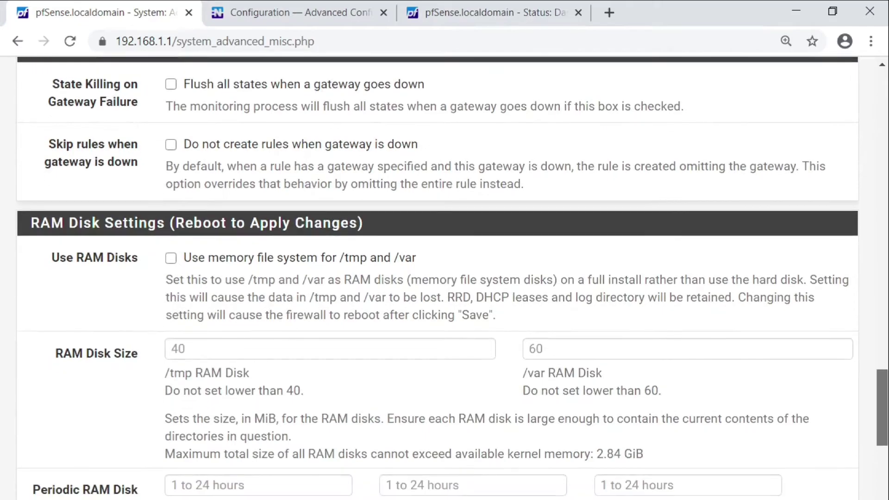
pyautogui.scroll(-1, 444, 278)
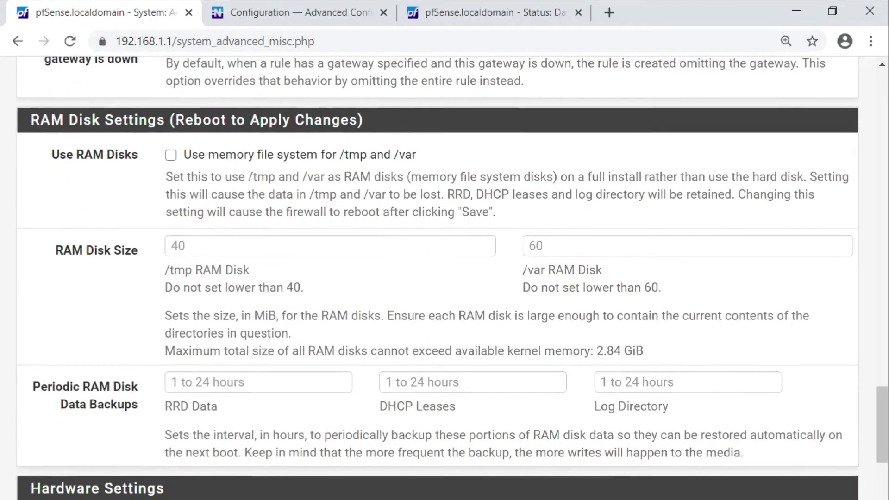
pyautogui.scroll(-3, 445, 278)
pyautogui.scroll(2, 445, 278)
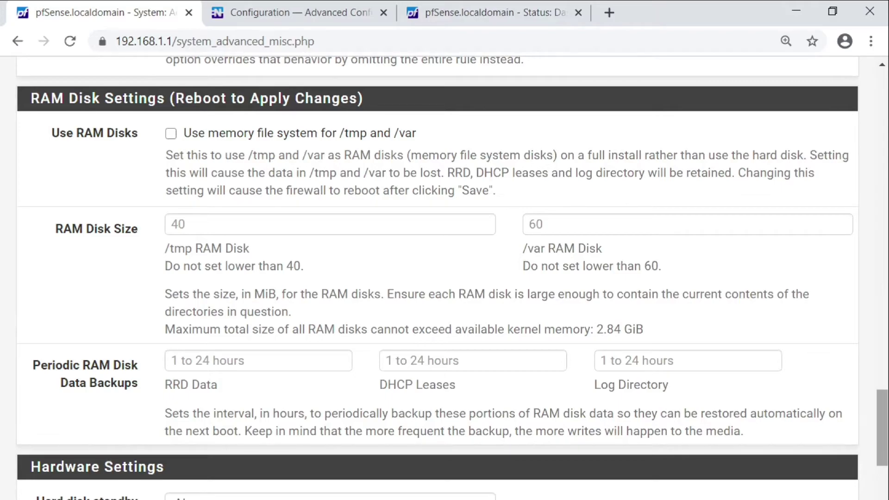
pyautogui.scroll(-1, 444, 278)
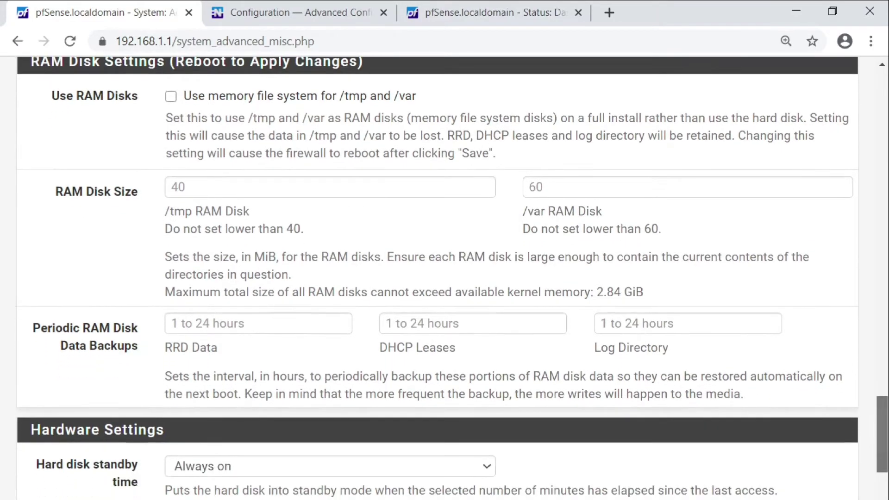
pyautogui.scroll(-4, 444, 278)
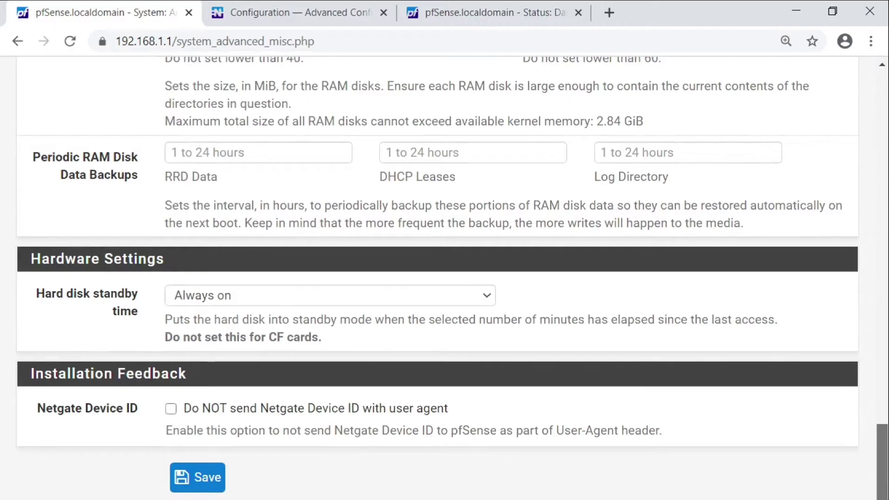
# - Open the System Tunables page of the advanced settings and review its list of tunables
pyautogui.scroll(15, 445, 278)
pyautogui.scroll(12, 445, 278)
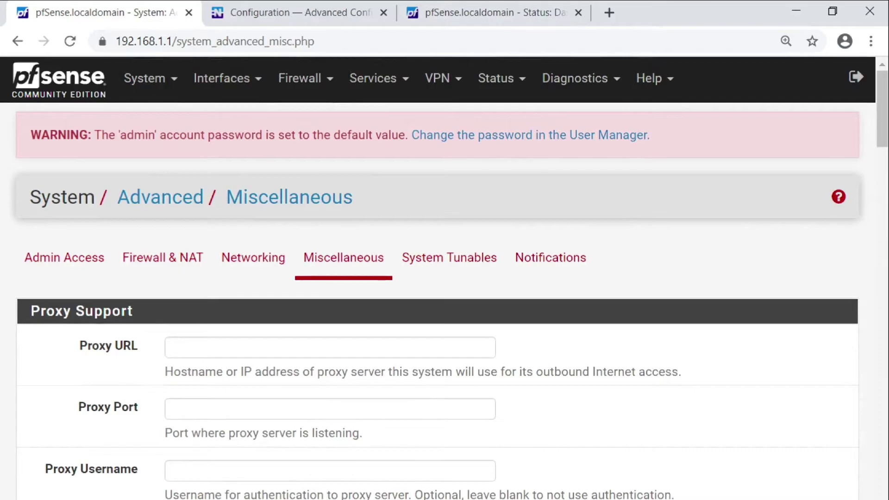
pyautogui.click(449, 258)
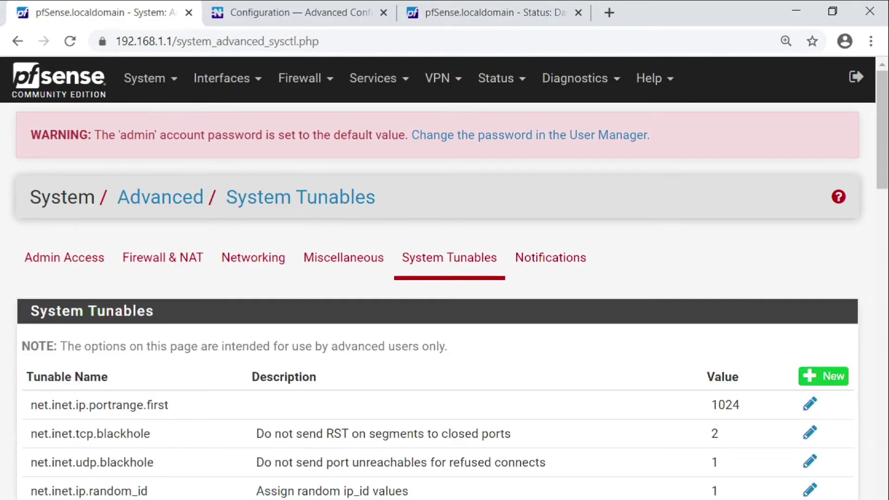
pyautogui.scroll(-2, 445, 277)
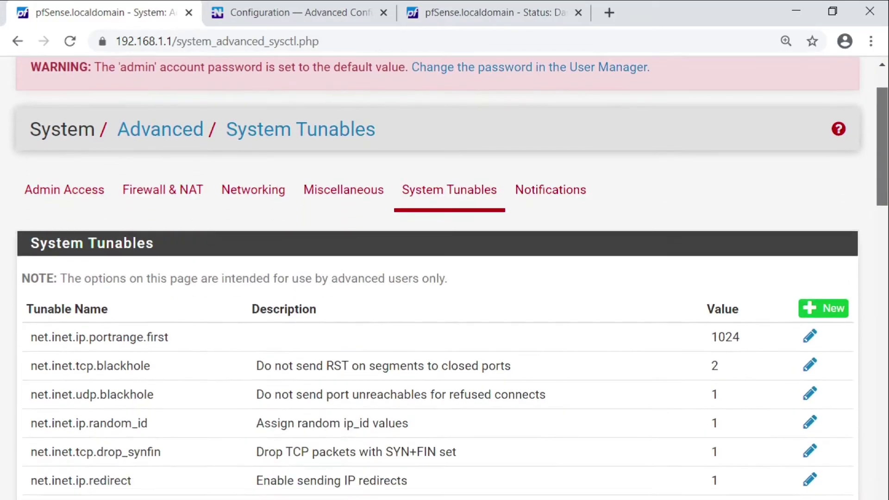
pyautogui.scroll(2, 444, 278)
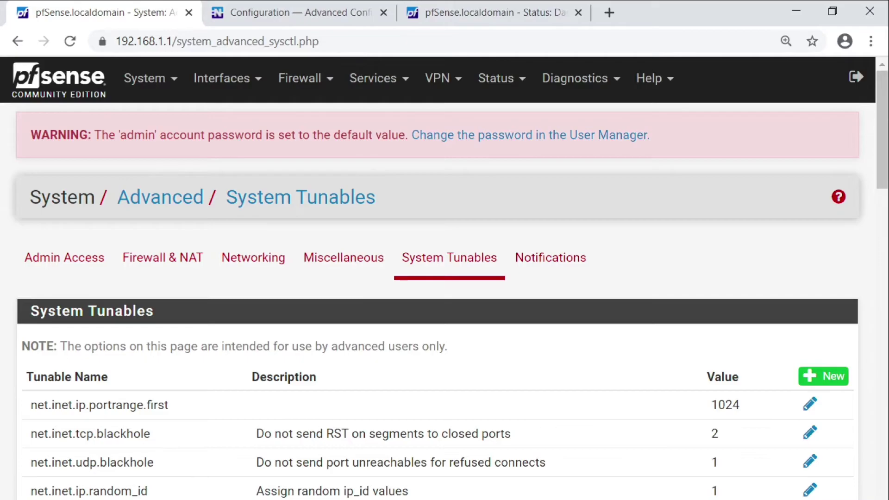
# - Open the Notifications page and review the e-mail server, SMTP security, address and authentication settings
pyautogui.click(551, 257)
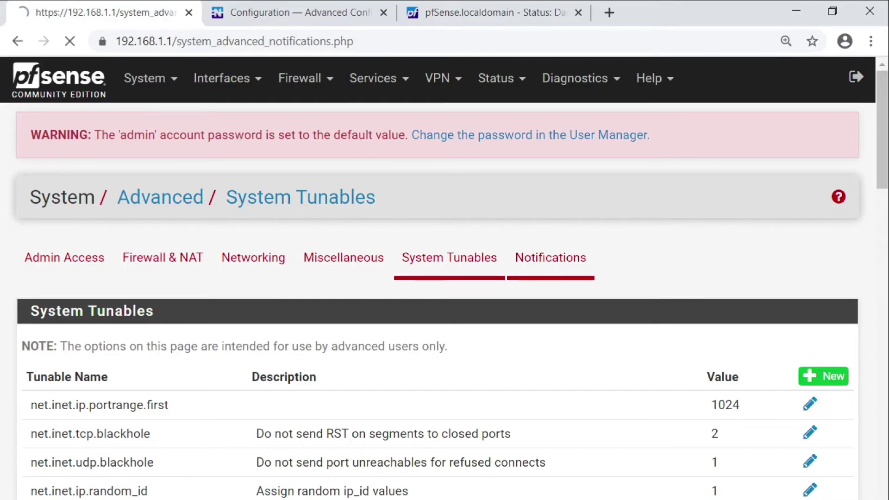
pyautogui.scroll(-4, 444, 278)
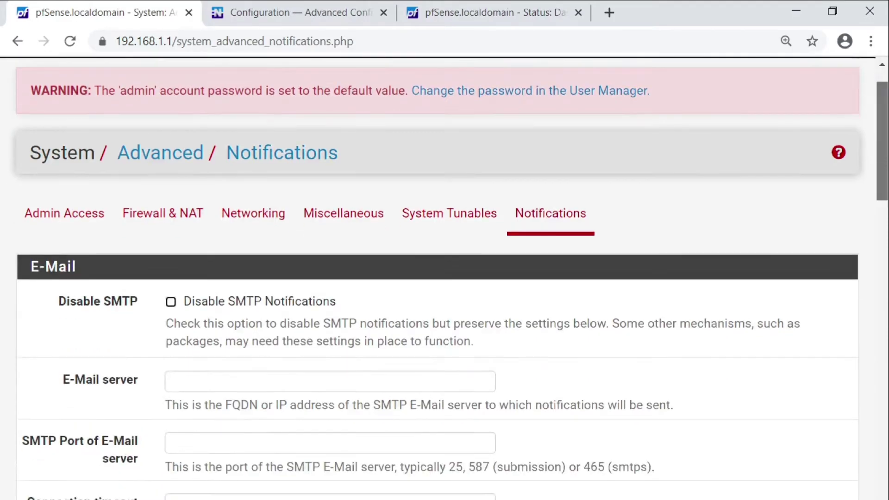
pyautogui.scroll(-1, 445, 278)
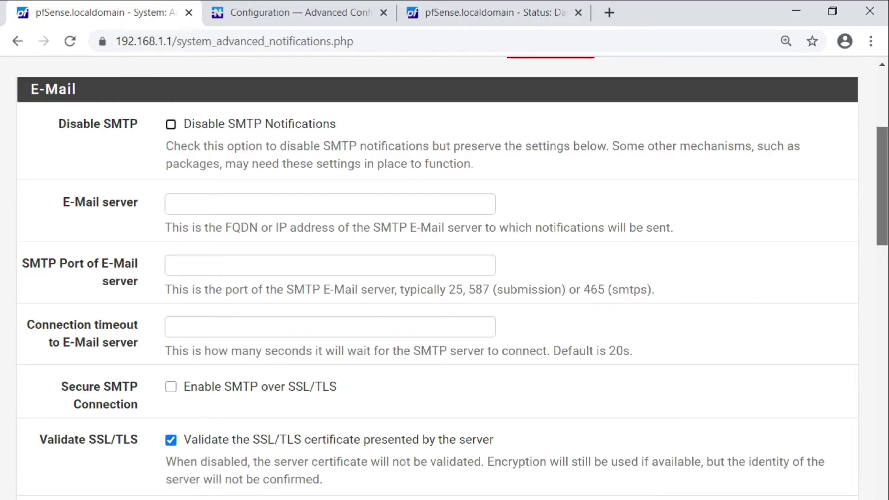
pyautogui.scroll(-1, 437, 275)
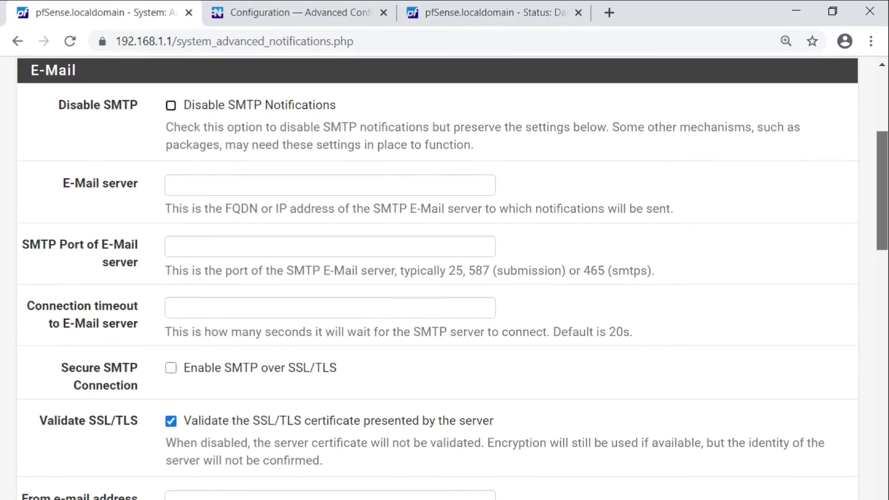
pyautogui.scroll(-2, 438, 278)
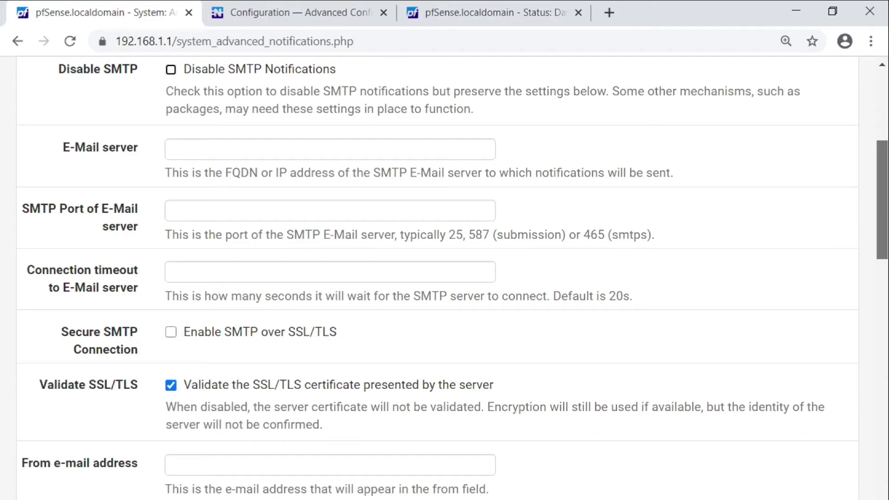
pyautogui.scroll(-2, 437, 277)
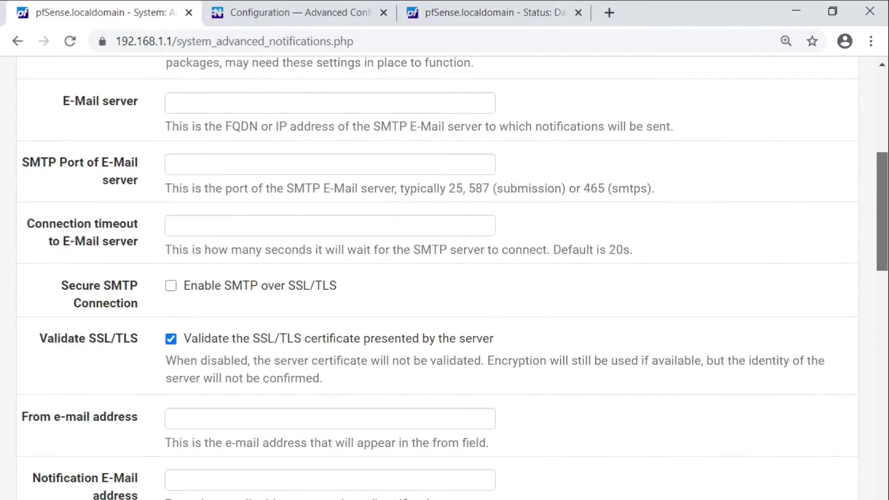
pyautogui.scroll(-1, 438, 277)
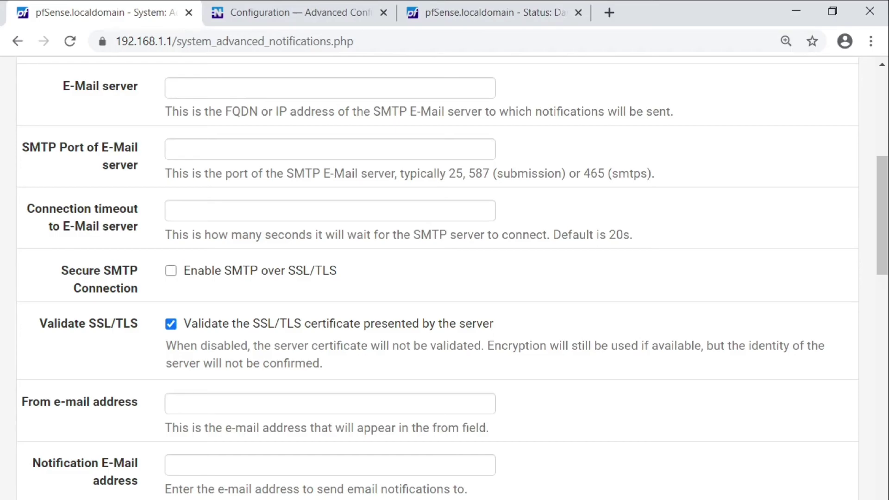
pyautogui.moveTo(882, 215); pyautogui.dragTo(882, 203)
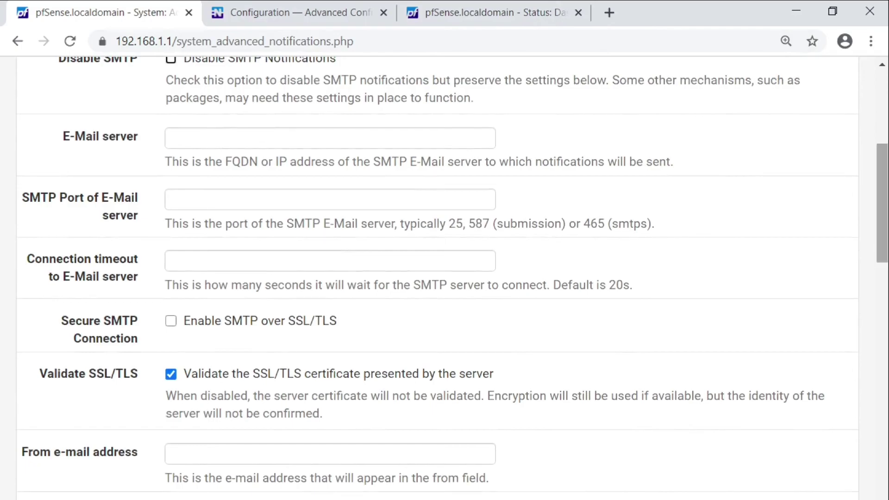
pyautogui.scroll(-2, 453, 278)
pyautogui.scroll(-4, 453, 278)
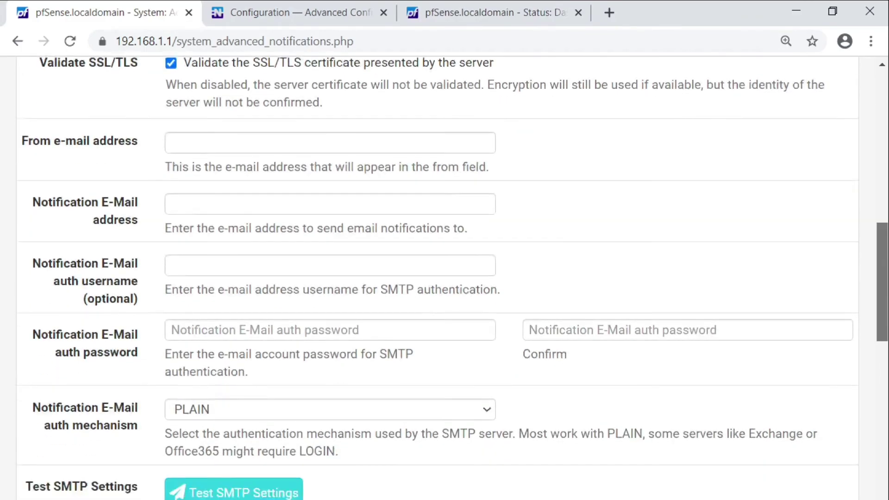
# - Review the SMTP test option, the startup/shutdown sound option and the Growl notification settings
pyautogui.scroll(-6, 438, 278)
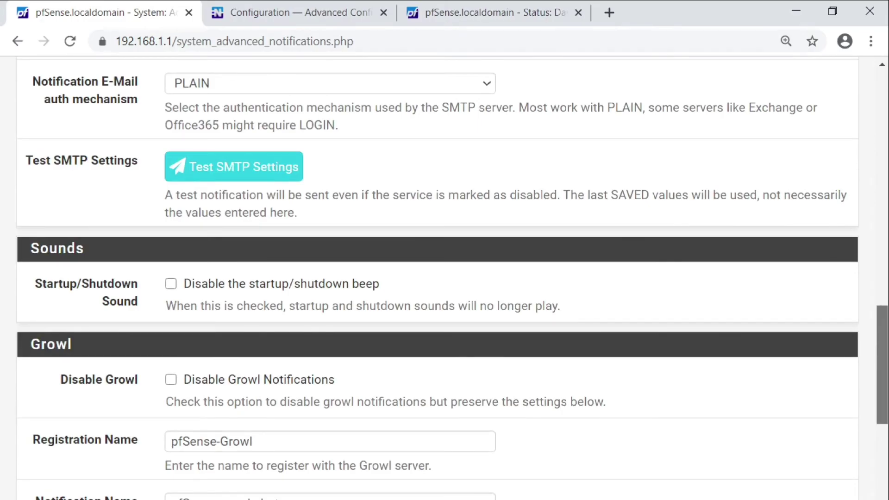
pyautogui.scroll(-1, 444, 278)
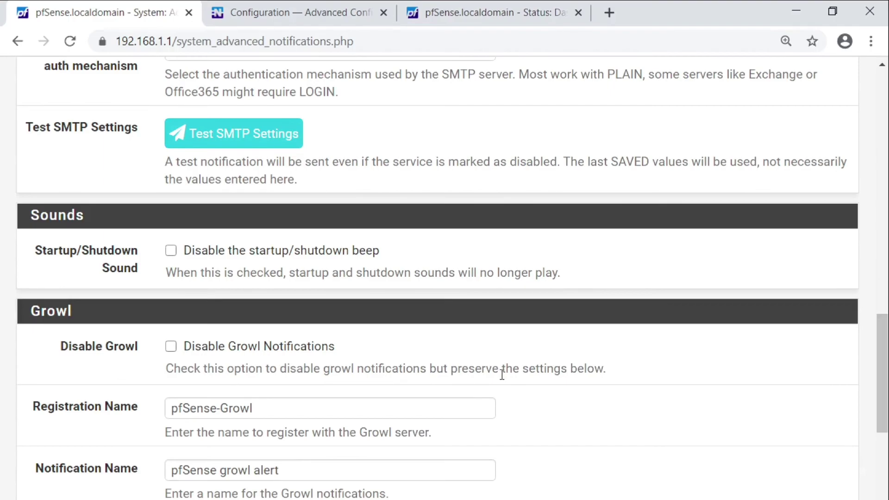
pyautogui.scroll(-3, 445, 278)
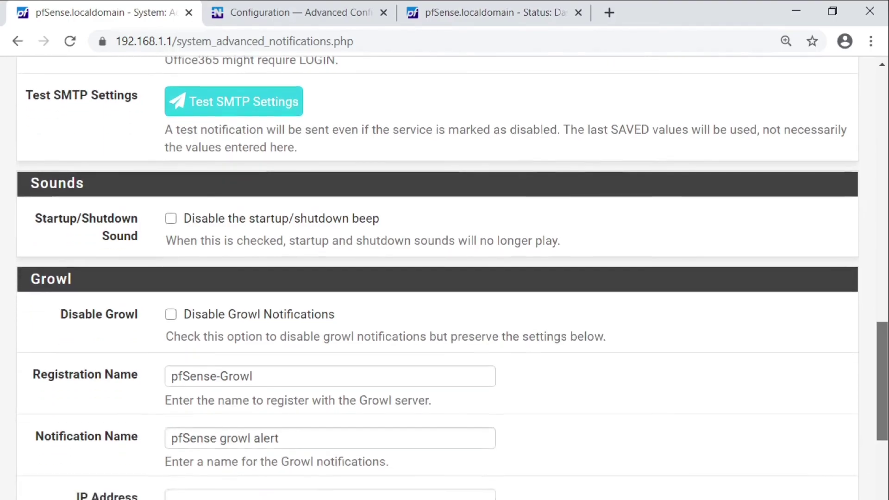
pyautogui.scroll(-1, 445, 278)
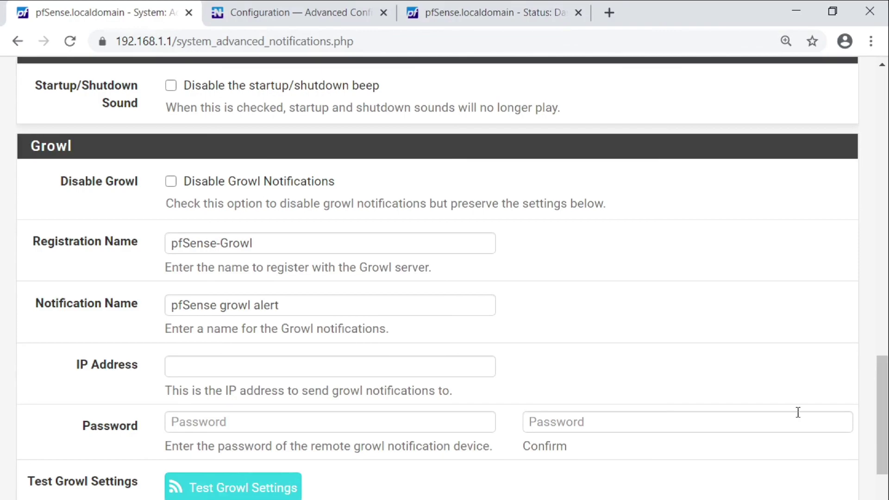
# - Leave the Notifications settings and return to the pfSense status dashboard
pyautogui.scroll(20, 444, 278)
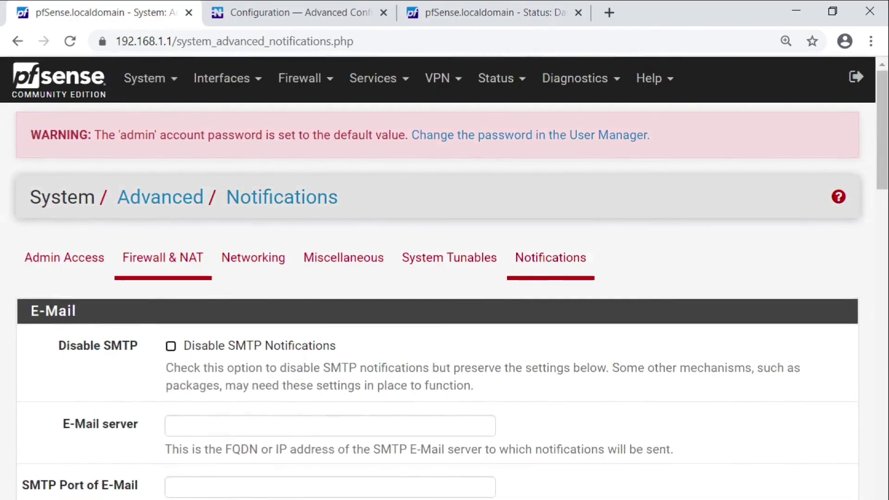
pyautogui.click(550, 258)
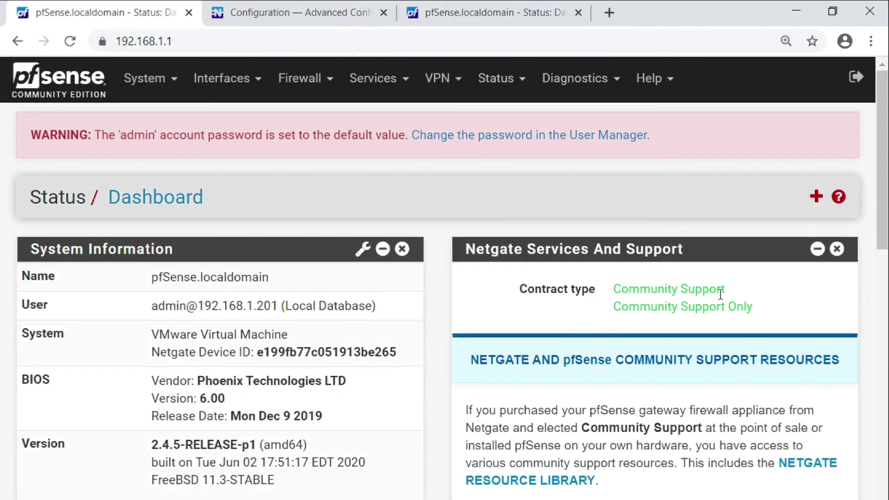